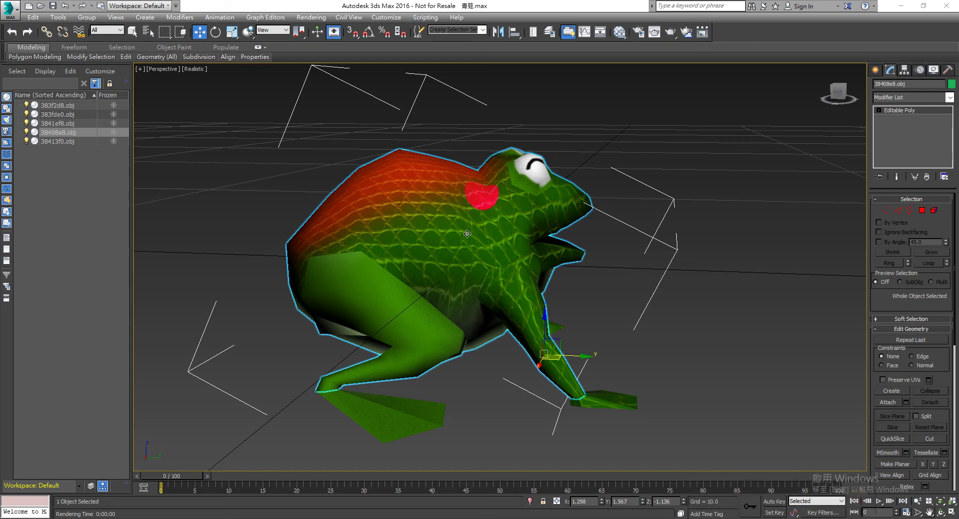
# - Inspect the scale-textured frog from two angles, then bring up the '紋理 皮革' image search
pyautogui.moveTo(649, 422); pyautogui.dragTo(505, 257)
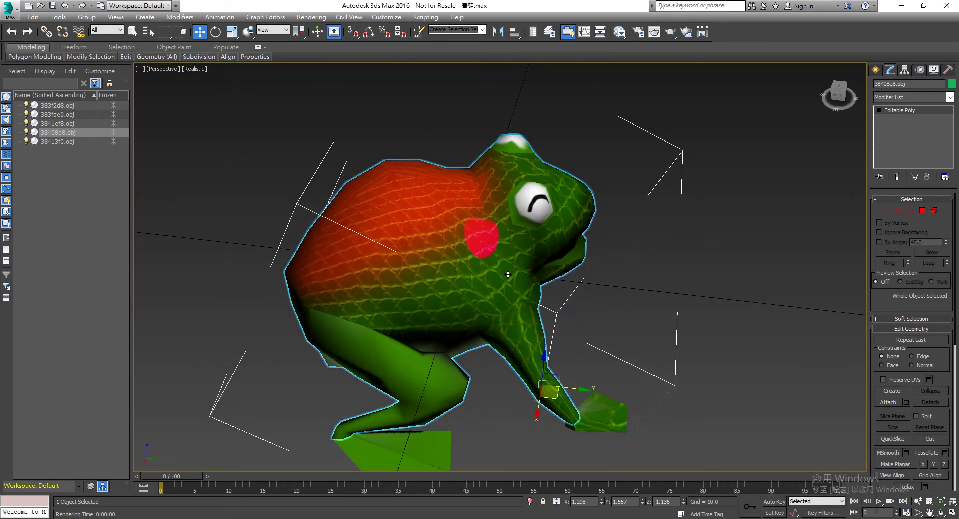
pyautogui.moveTo(465, 298); pyautogui.dragTo(501, 228)
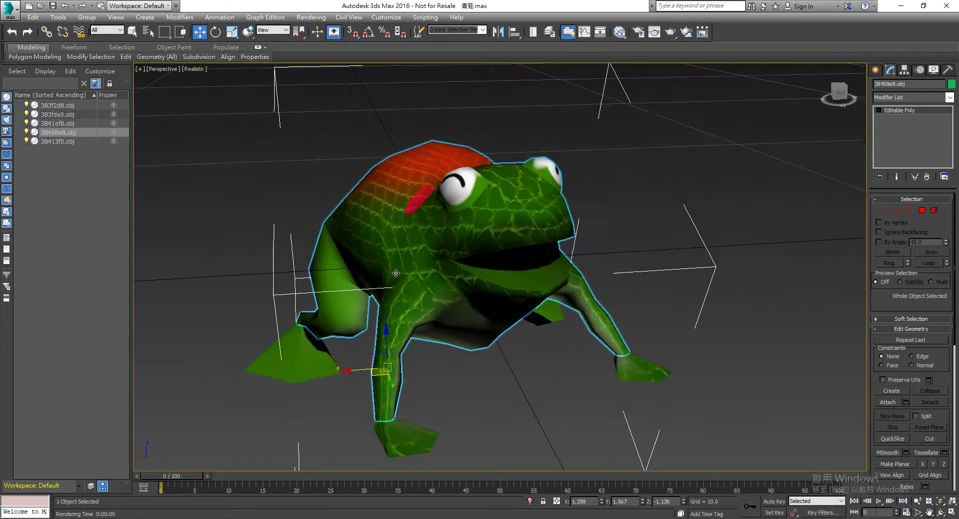
pyautogui.click(205, 517)
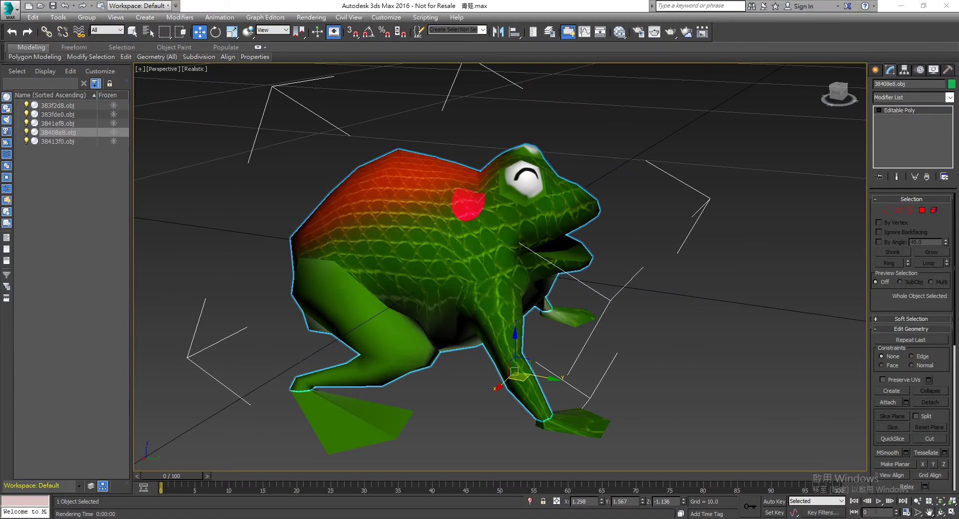
pyautogui.moveTo(120, 73); pyautogui.dragTo(35, 65)
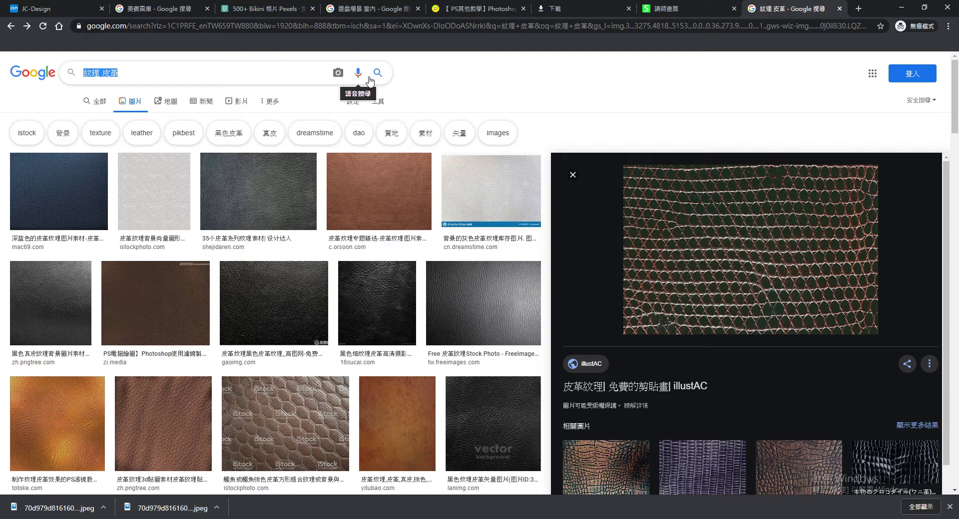
# - Search Google Images for '刀疤' and browse the scar results
pyautogui.write('刀疤')
pyautogui.press('Return')
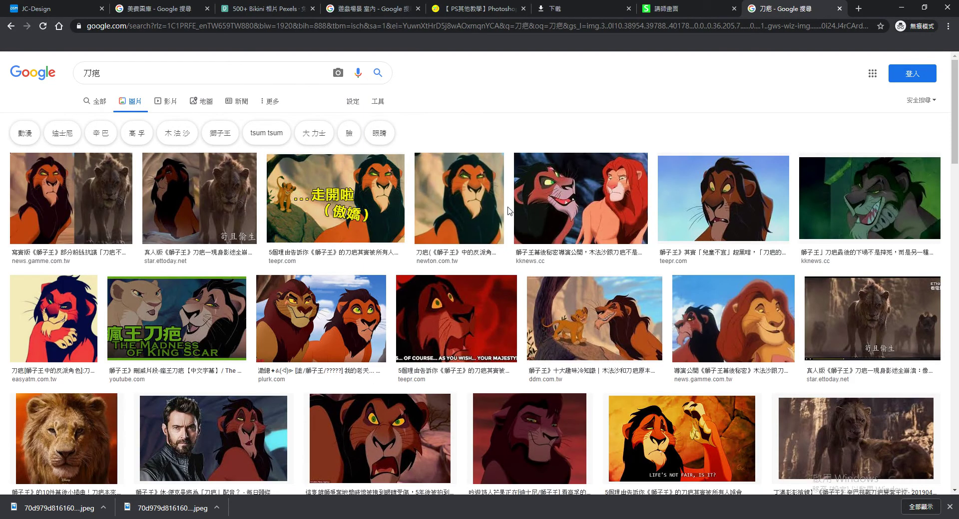
pyautogui.scroll(-8, 349, 235)
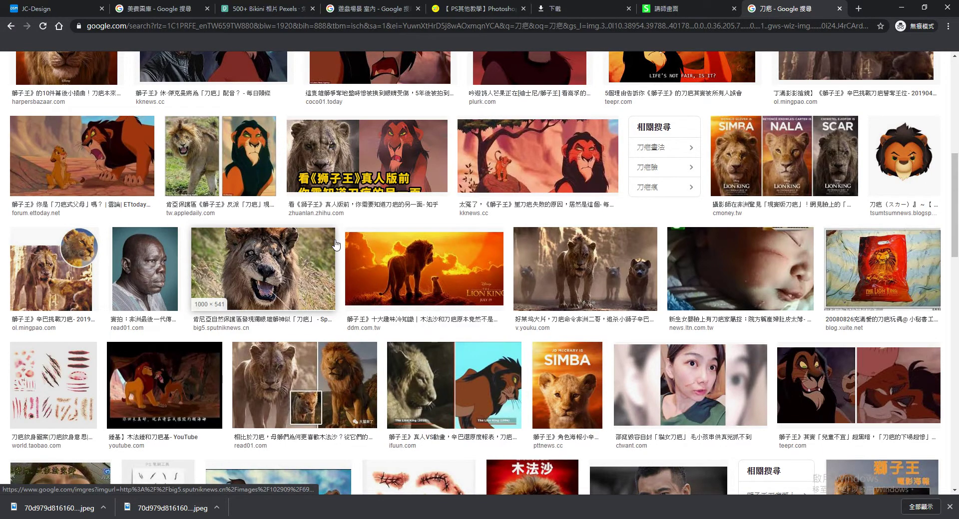
pyautogui.scroll(-5, 335, 245)
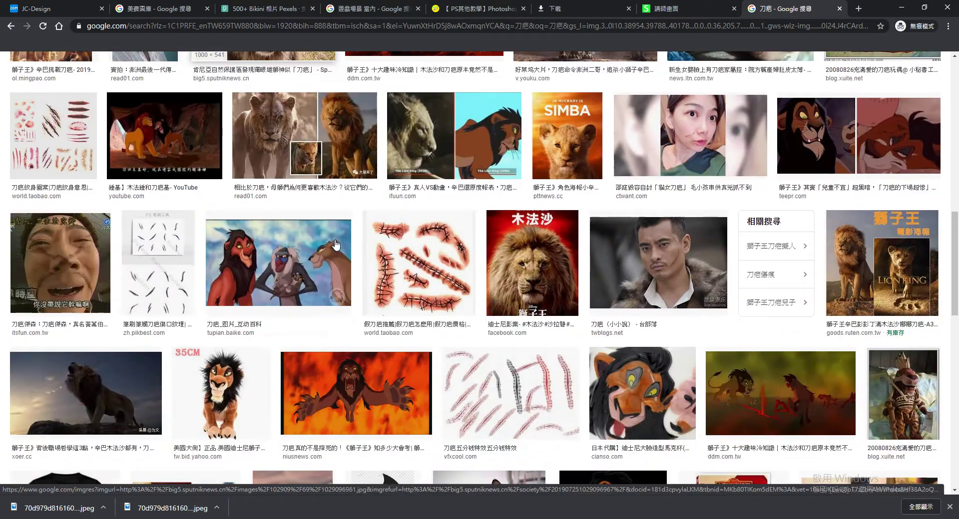
# - Save the stitched-scar image as a PNG into the 0-青蛙 folder
pyautogui.click(442, 276)
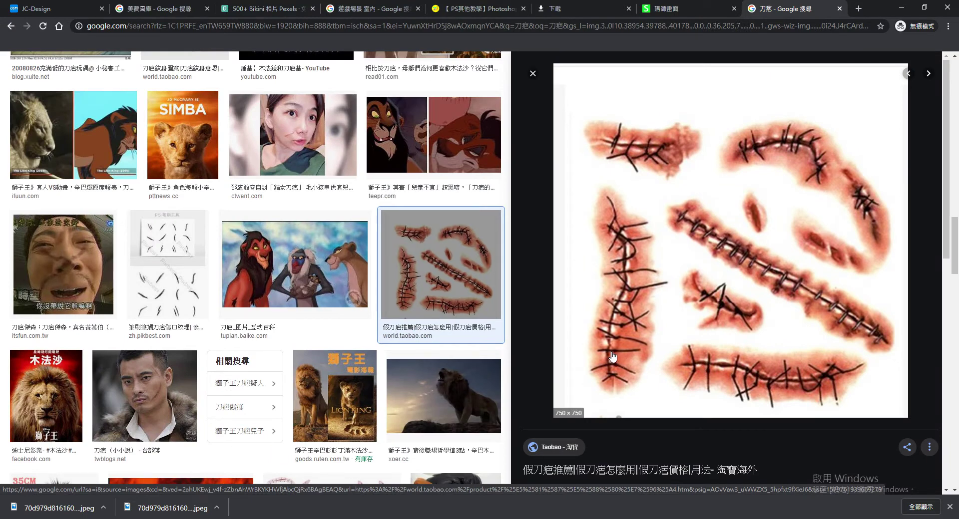
pyautogui.rightClick(689, 213)
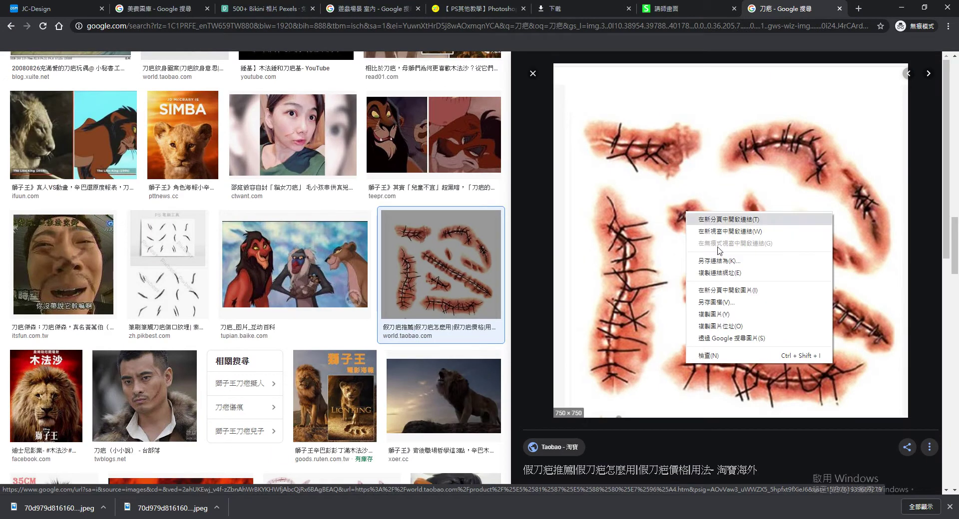
pyautogui.click(715, 302)
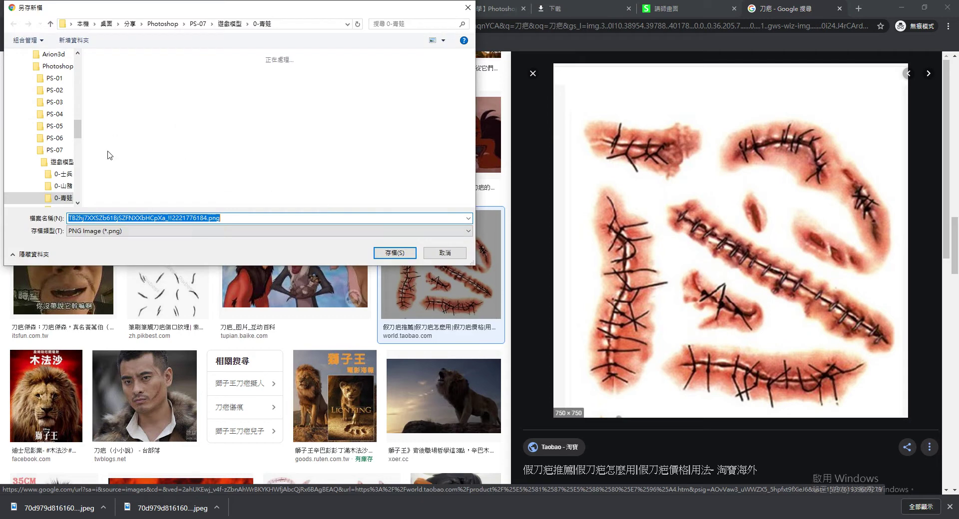
pyautogui.click(392, 253)
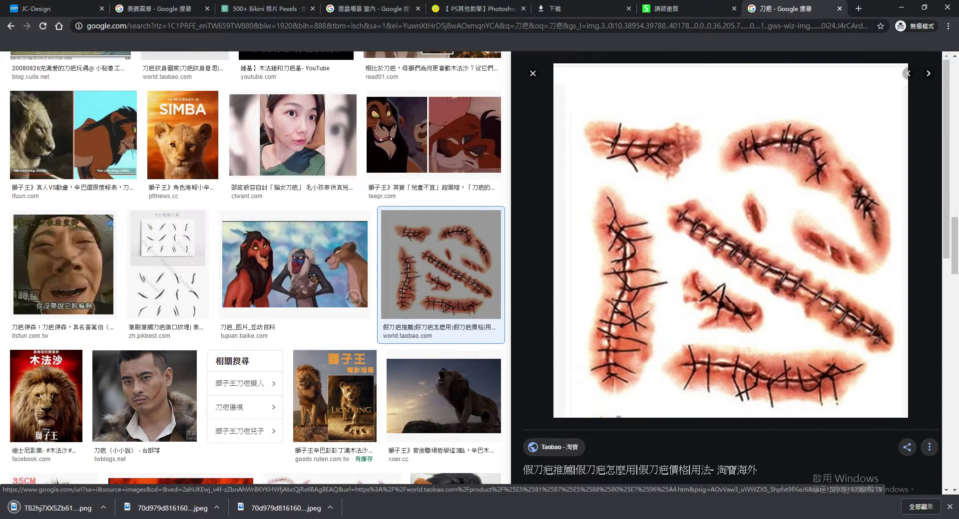
pyautogui.hotkey('alt', 'Tab')
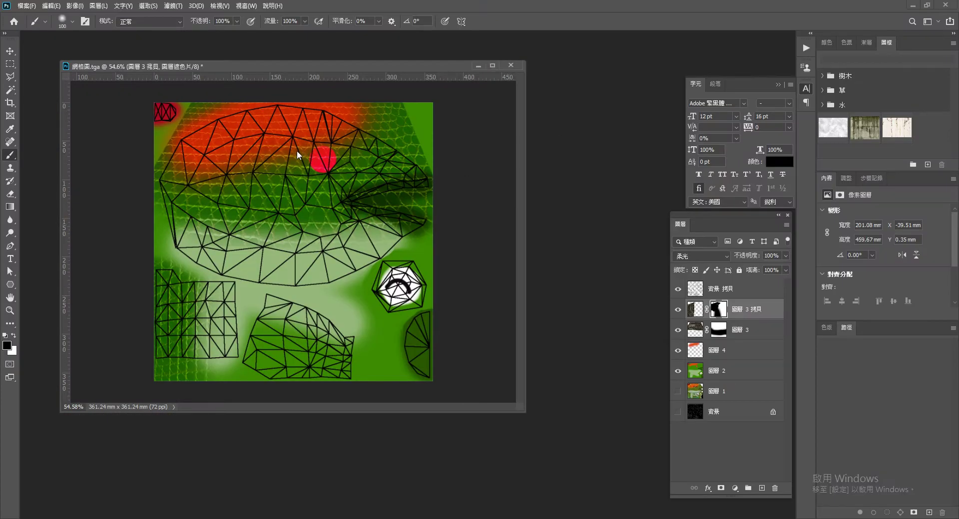
# - Open the scar PNG and copy the top-left stitched scar onto its own layer
pyautogui.hotkey('ctrl', 'o')
pyautogui.doubleClick(618, 120)
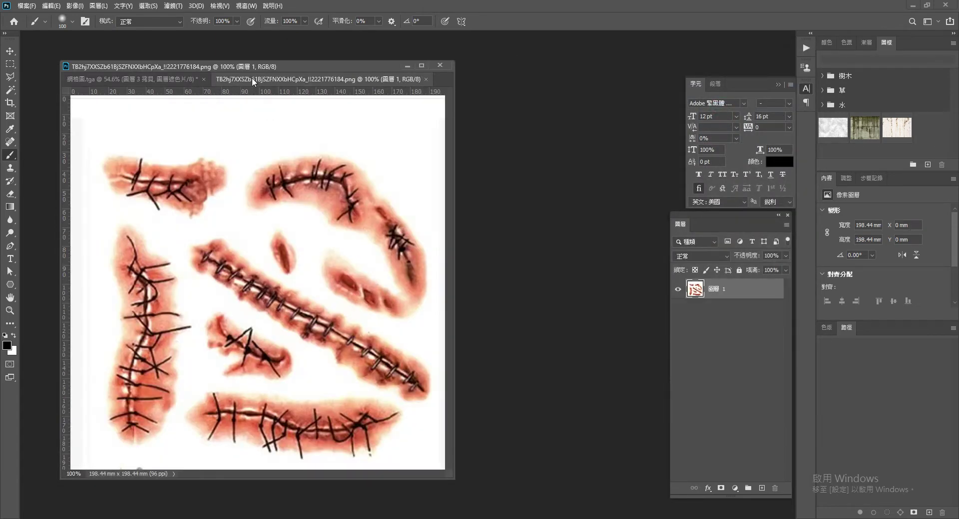
pyautogui.moveTo(251, 78); pyautogui.dragTo(324, 120)
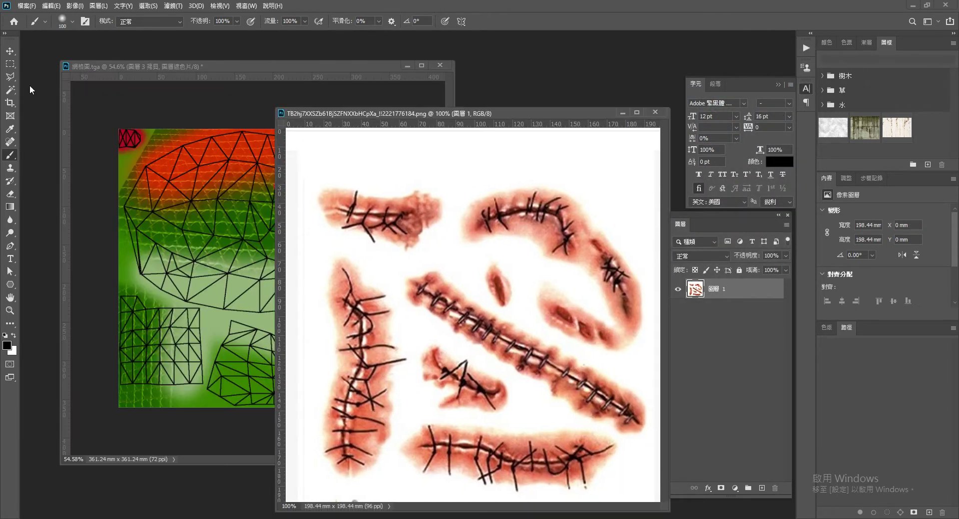
pyautogui.click(10, 76)
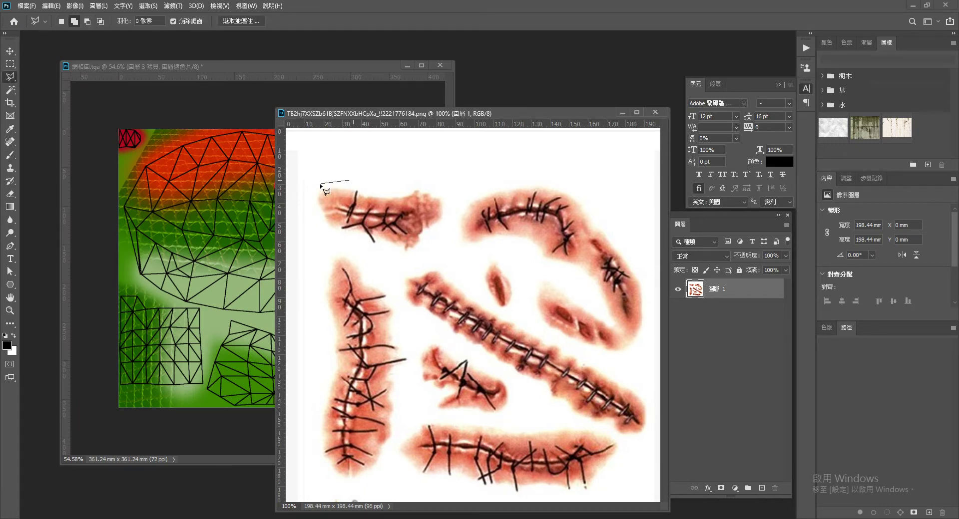
pyautogui.click(327, 241)
pyautogui.click(351, 183)
pyautogui.hotkey('ctrl', 'j')
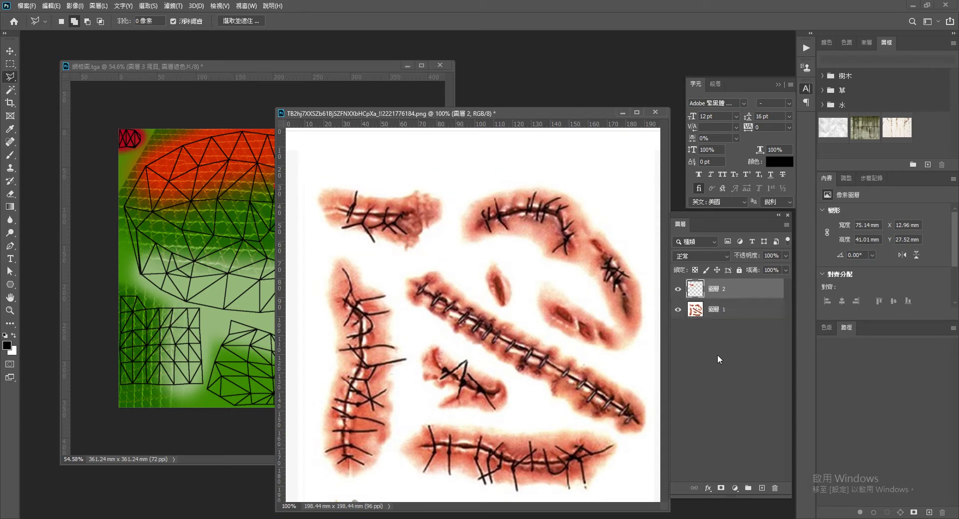
pyautogui.click(677, 309)
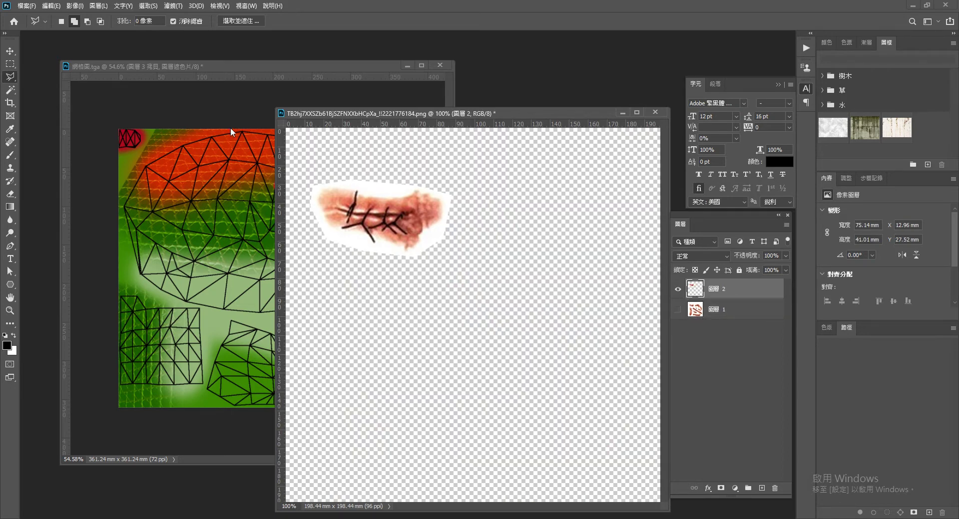
# - Delete the scar's white halo and drag the scar layer into 網格圖.tga
pyautogui.click(10, 89)
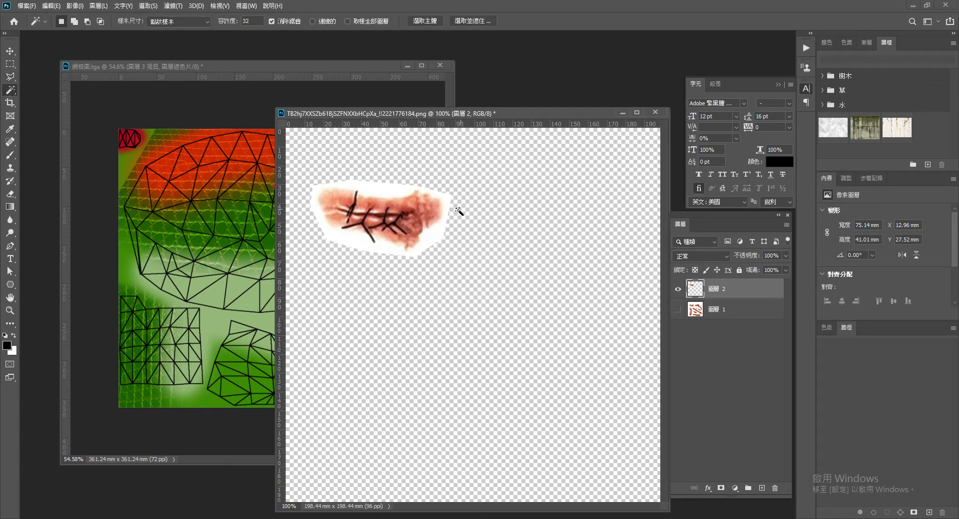
pyautogui.click(384, 194)
pyautogui.press('Delete')
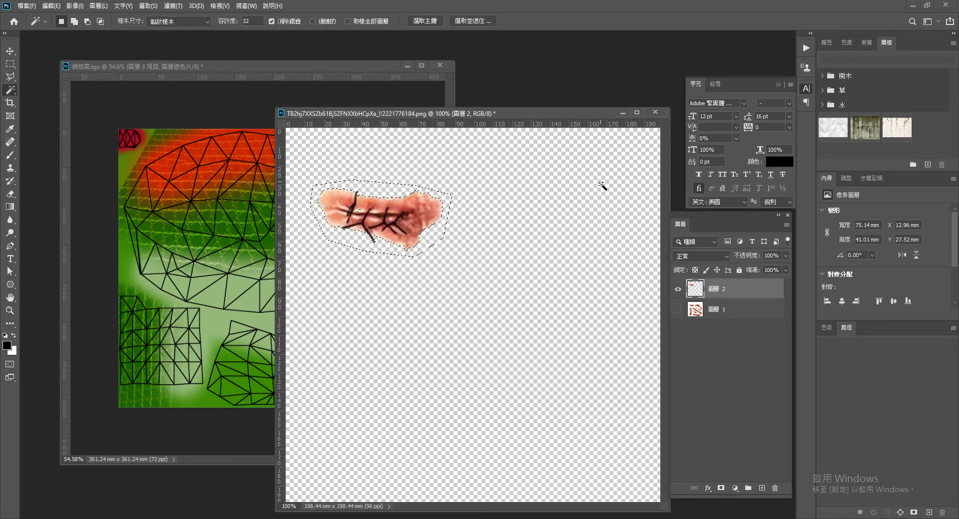
pyautogui.hotkey('ctrl', 'd')
pyautogui.moveTo(574, 116); pyautogui.dragTo(610, 289)
pyautogui.moveTo(697, 289); pyautogui.dragTo(342, 192)
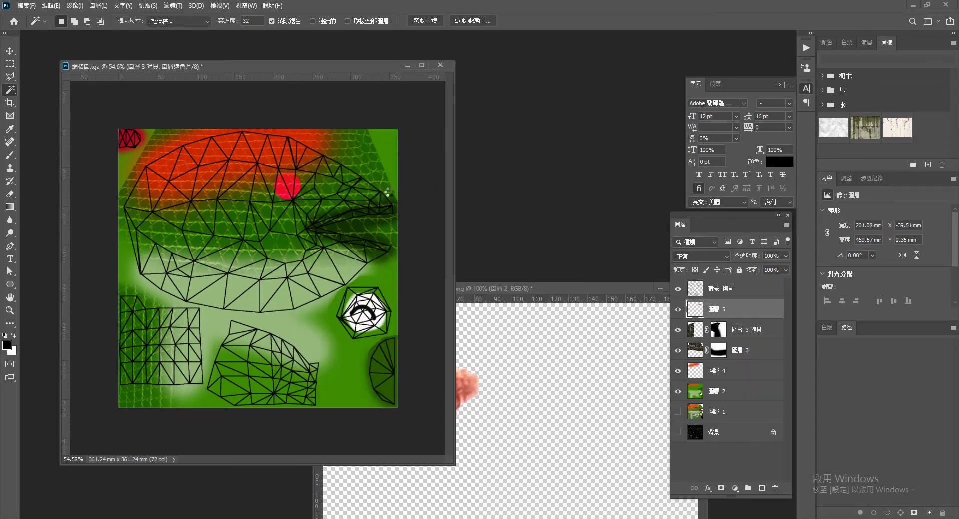
# - Place the scar beside the red cheek spot, rotated about 143° and scaled to 65%, wireframe hidden
pyautogui.click(10, 51)
pyautogui.scroll(3, 303, 236)
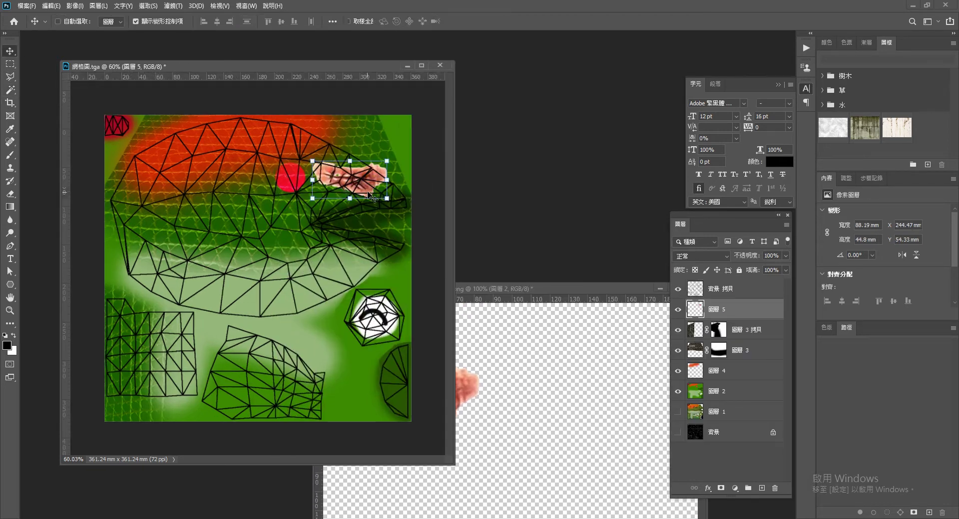
pyautogui.moveTo(390, 160); pyautogui.dragTo(350, 171)
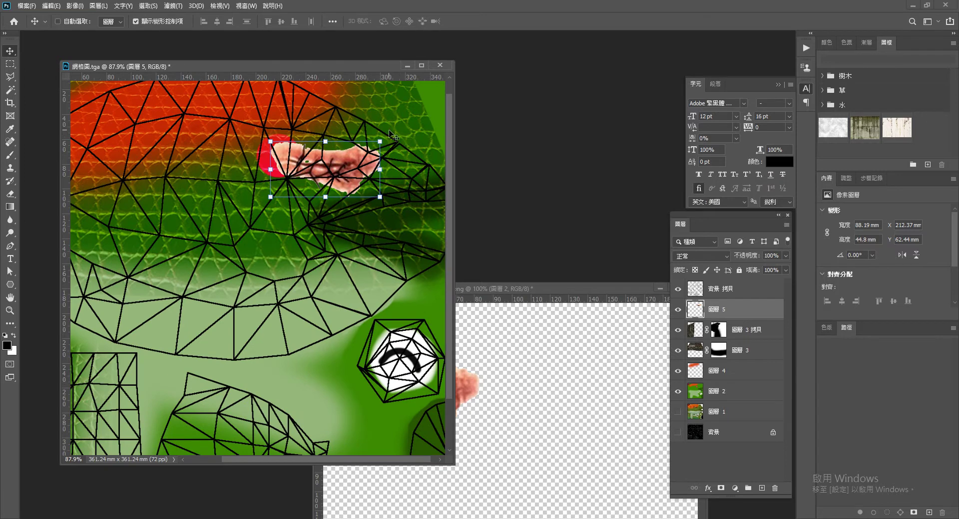
pyautogui.moveTo(393, 137); pyautogui.dragTo(276, 268)
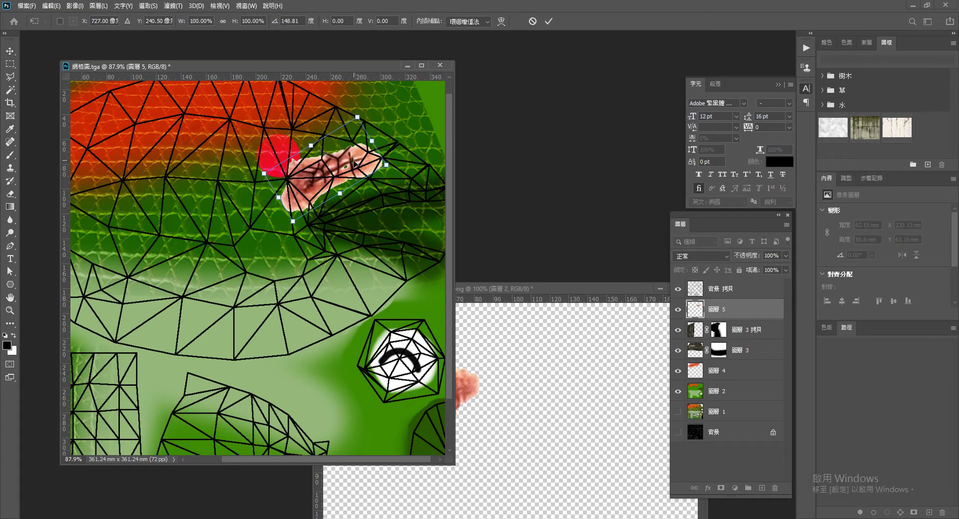
pyautogui.moveTo(353, 164); pyautogui.dragTo(360, 154)
pyautogui.moveTo(369, 111); pyautogui.dragTo(341, 174)
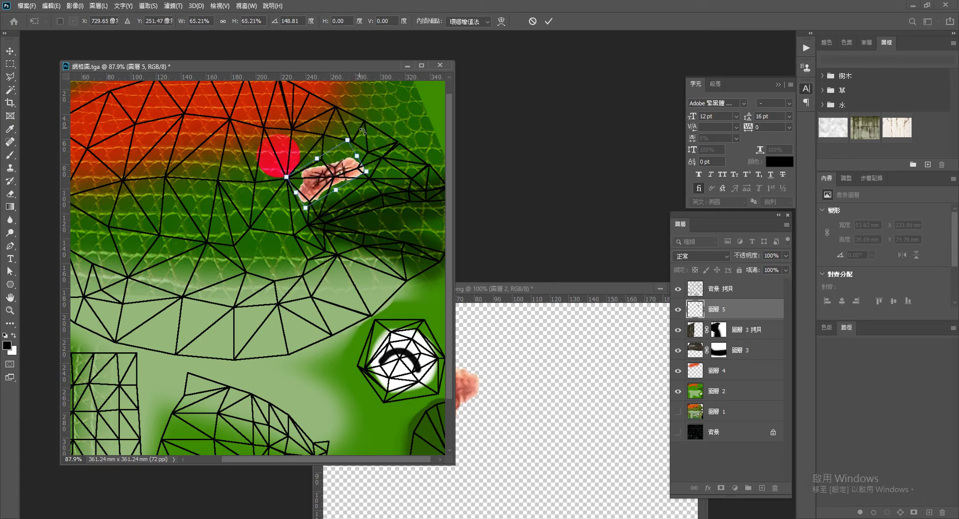
pyautogui.moveTo(363, 132); pyautogui.dragTo(358, 128)
pyautogui.click(549, 22)
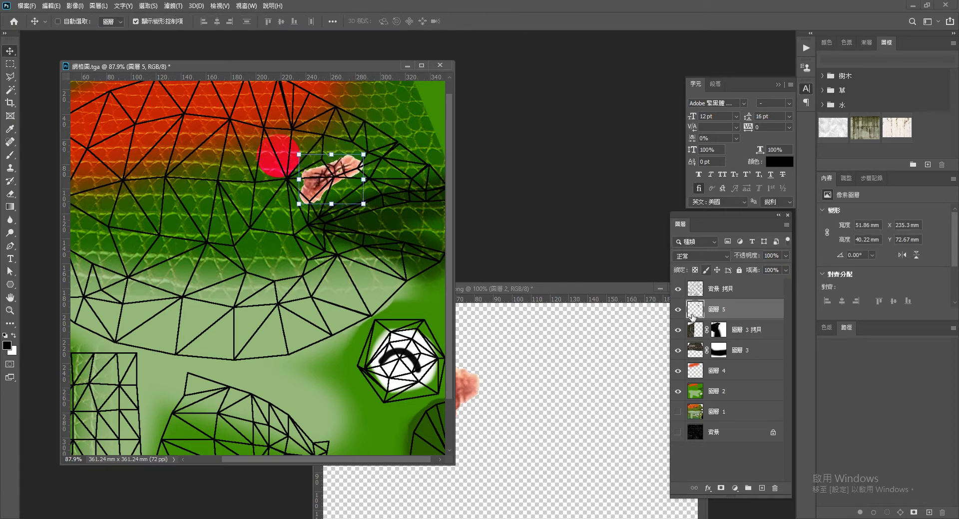
pyautogui.click(679, 290)
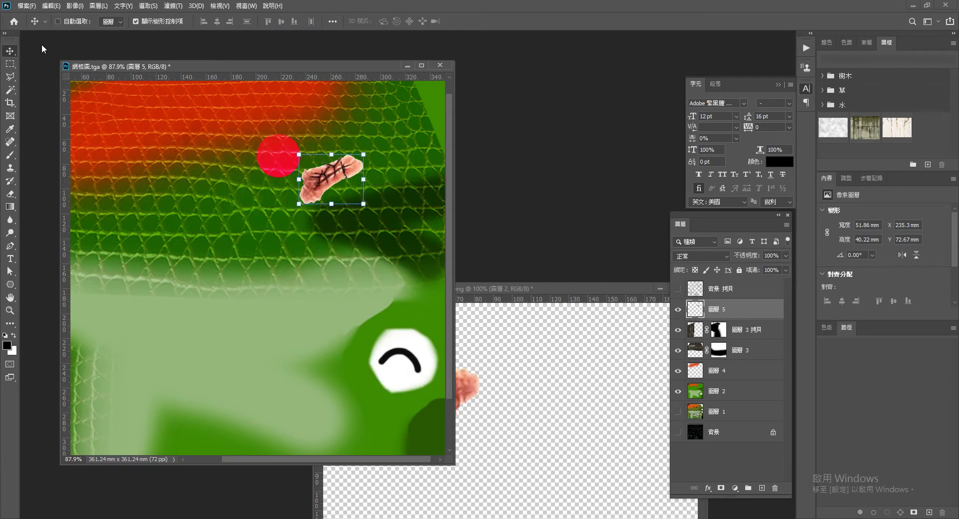
pyautogui.click(74, 5)
pyautogui.moveTo(112, 32)
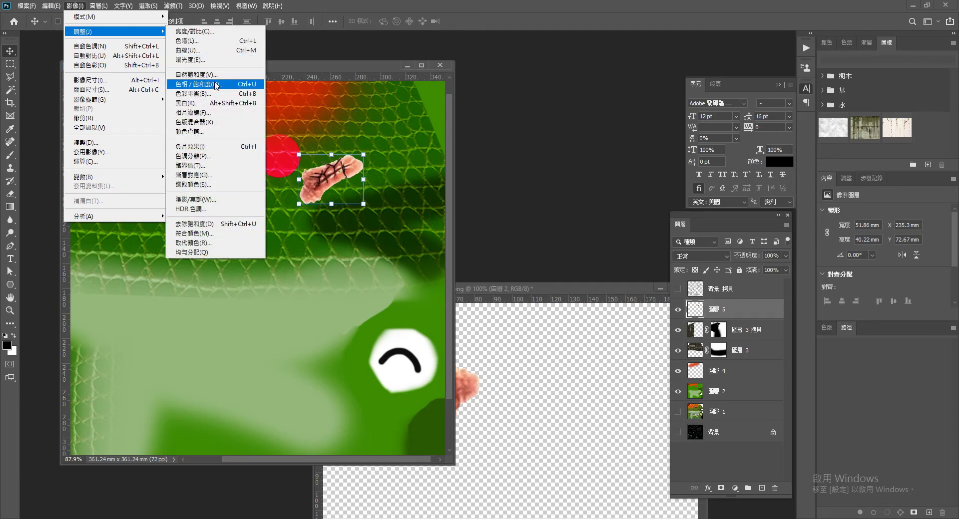
# - Apply Hue/Saturation with Hue +107, Saturation -27, Lightness -29 to the patch
pyautogui.click(216, 84)
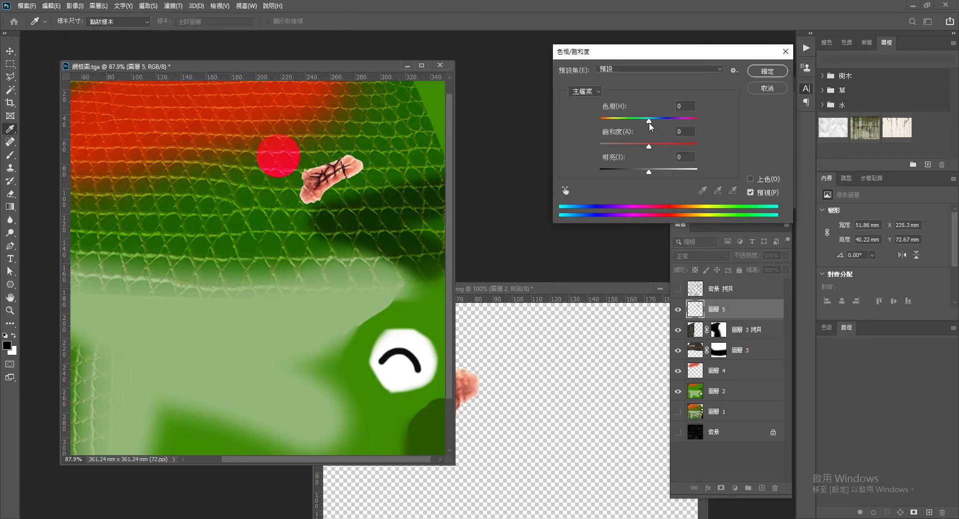
pyautogui.moveTo(653, 122); pyautogui.dragTo(688, 131)
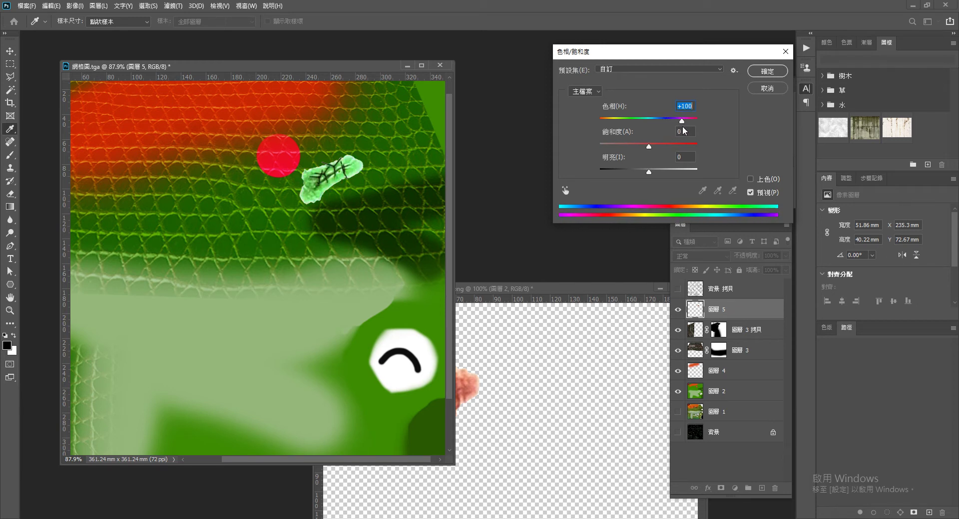
pyautogui.moveTo(648, 146)
pyautogui.mouseDown()
pyautogui.moveTo(628, 166)
pyautogui.moveTo(635, 170)
pyautogui.mouseUp()
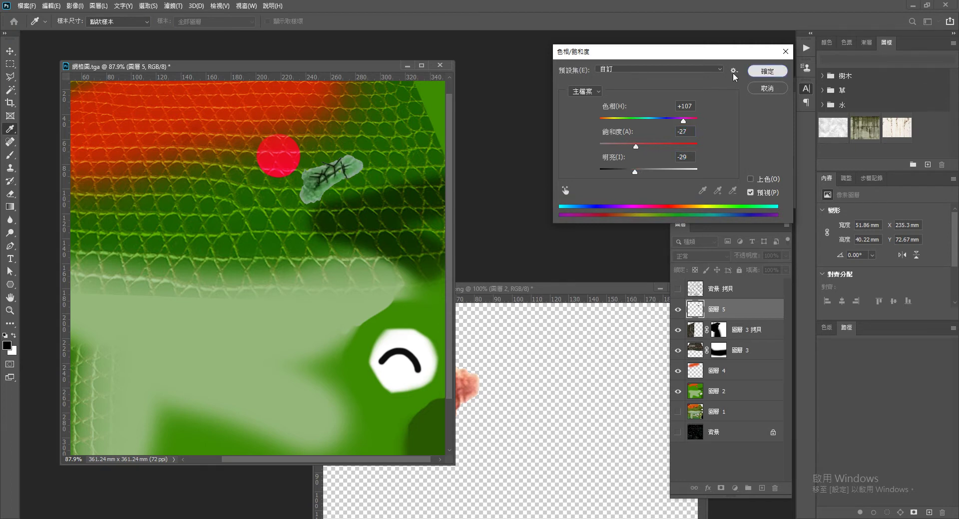
pyautogui.click(767, 71)
pyautogui.press('v')
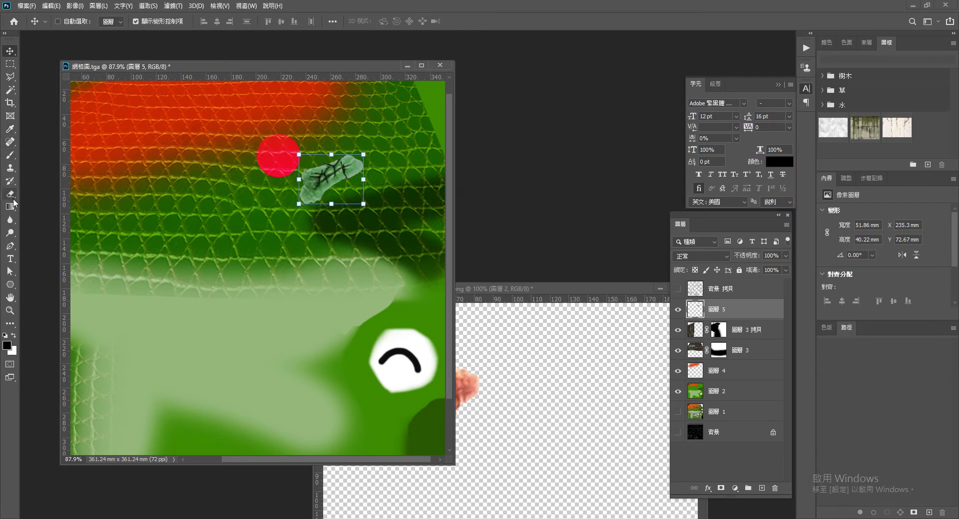
# - Set the Eraser tool to 68% opacity
pyautogui.click(10, 194)
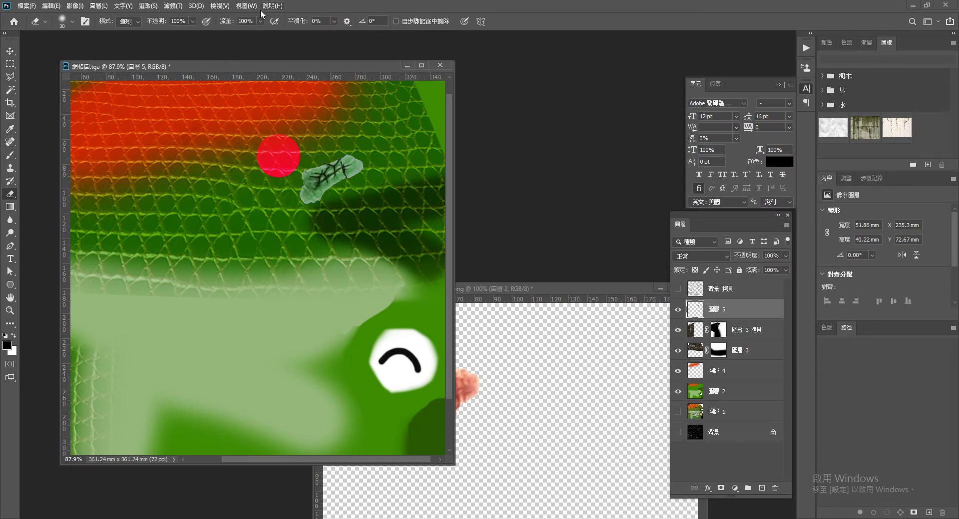
pyautogui.click(193, 21)
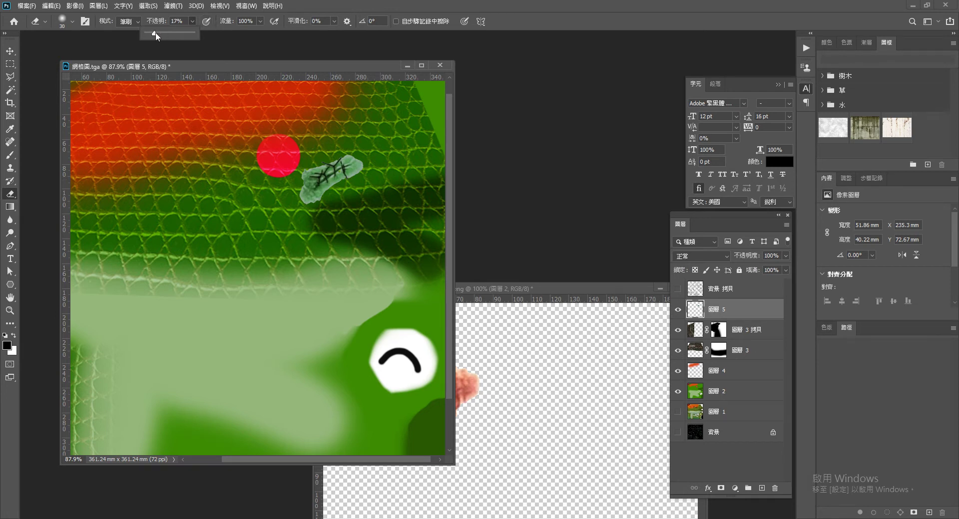
pyautogui.scroll(5, 341, 207)
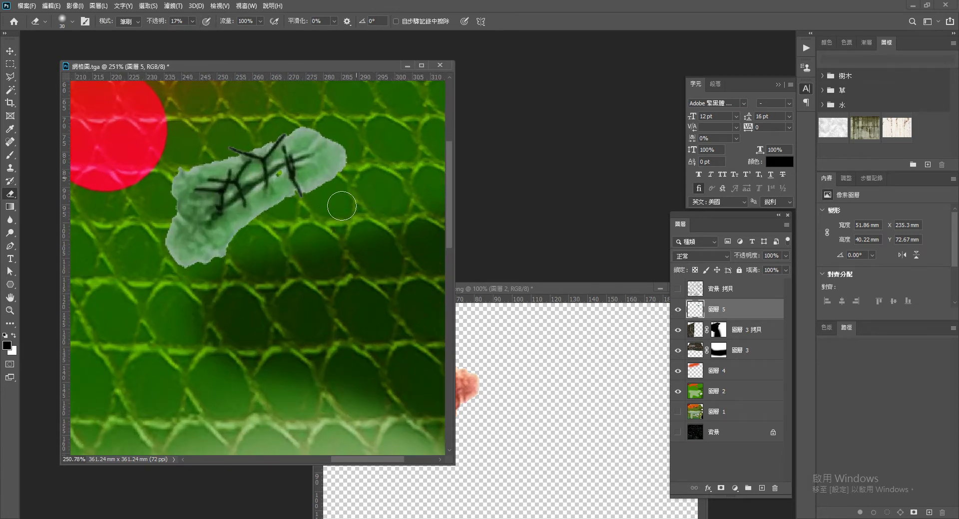
pyautogui.click(193, 21)
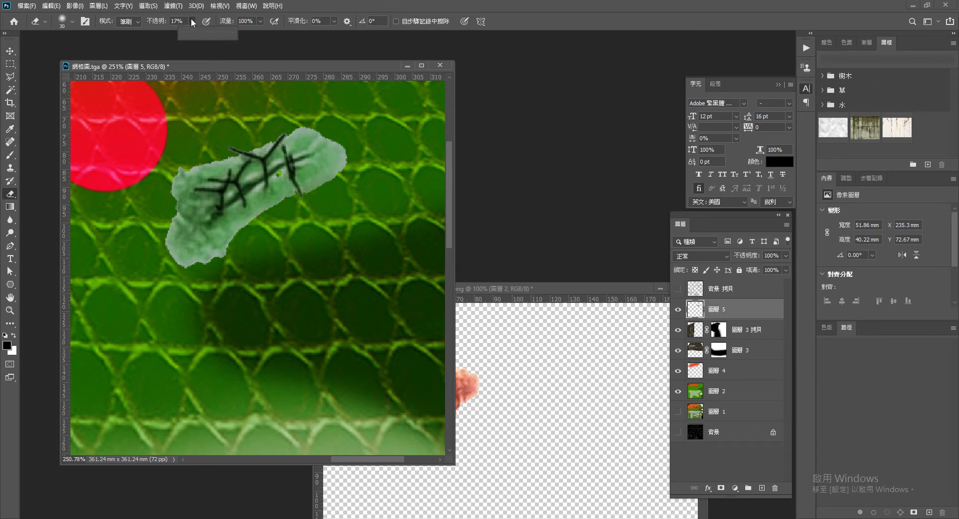
pyautogui.click(292, 237)
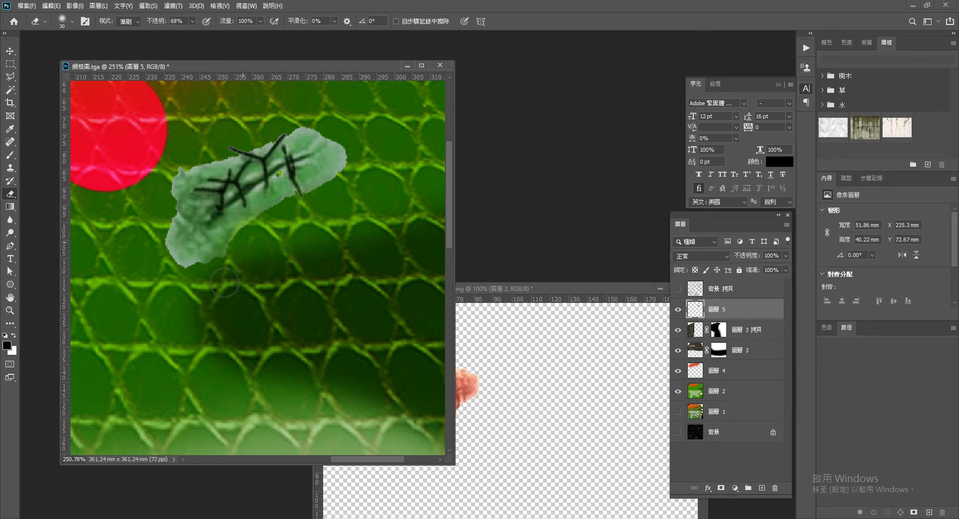
# - Erase along the green patch's edges so it fades into the frog skin
pyautogui.moveTo(178, 226); pyautogui.dragTo(167, 270)
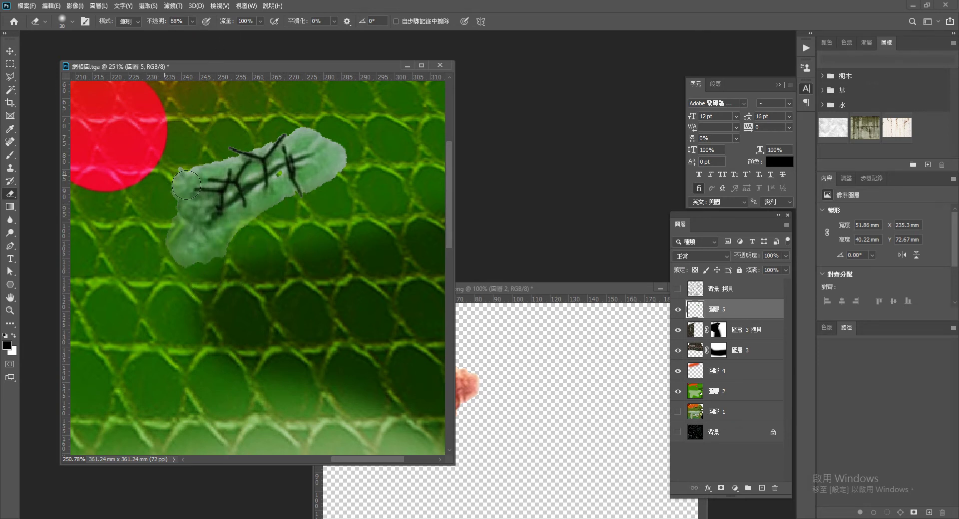
pyautogui.moveTo(187, 185); pyautogui.dragTo(219, 171)
pyautogui.moveTo(325, 134)
pyautogui.mouseDown()
pyautogui.moveTo(303, 228)
pyautogui.moveTo(193, 272)
pyautogui.mouseUp()
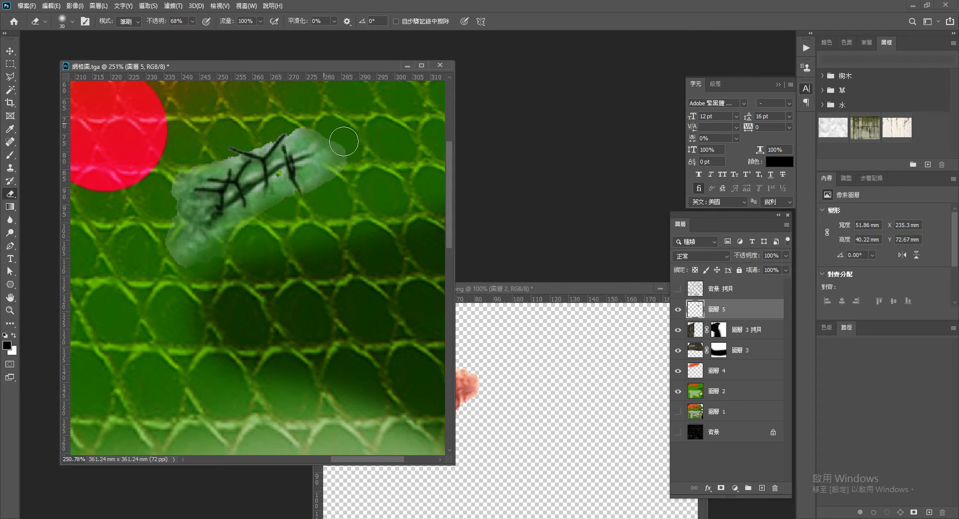
pyautogui.scroll(5, 263, 159)
pyautogui.moveTo(263, 163)
pyautogui.mouseDown()
pyautogui.moveTo(227, 175)
pyautogui.moveTo(120, 303)
pyautogui.mouseUp()
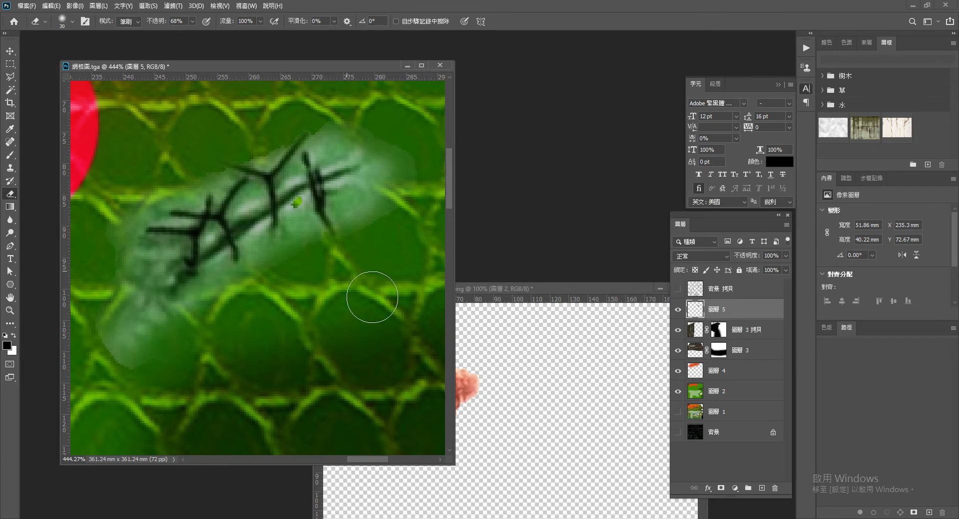
pyautogui.moveTo(380, 222); pyautogui.dragTo(362, 213)
pyautogui.scroll(-6, 349, 240)
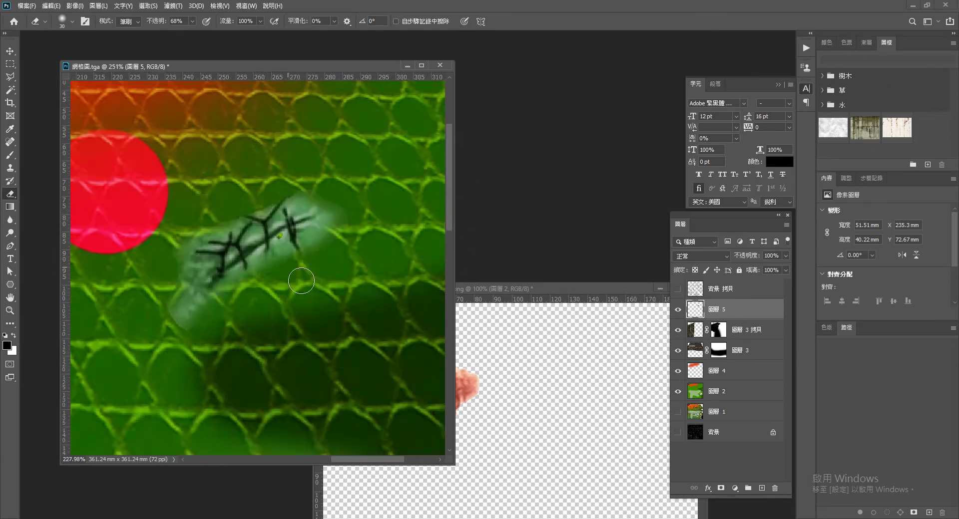
pyautogui.scroll(-4, 339, 229)
pyautogui.scroll(-2, 330, 220)
pyautogui.scroll(-1, 328, 215)
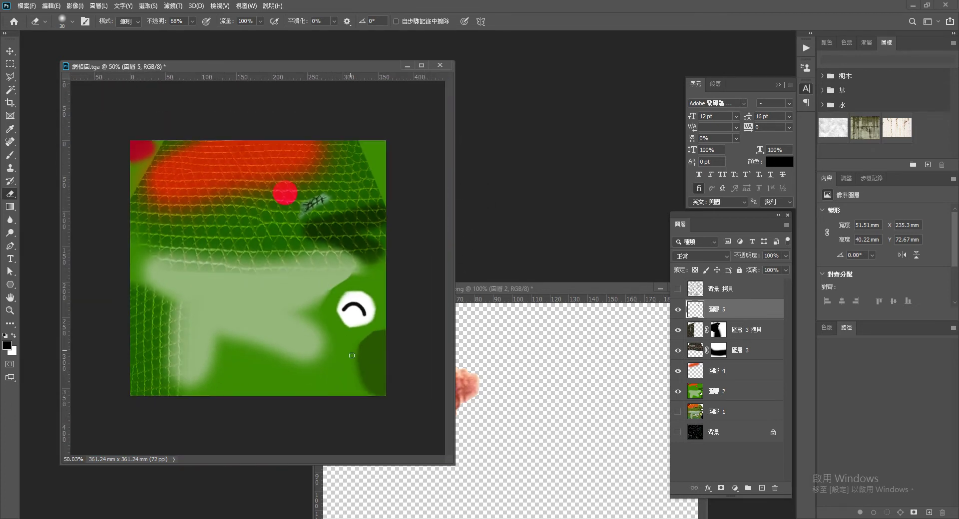
# - Save the texture as a JPEG over 000.jpg, accepting the default JPEG options
pyautogui.hotkey('ctrl', '+')
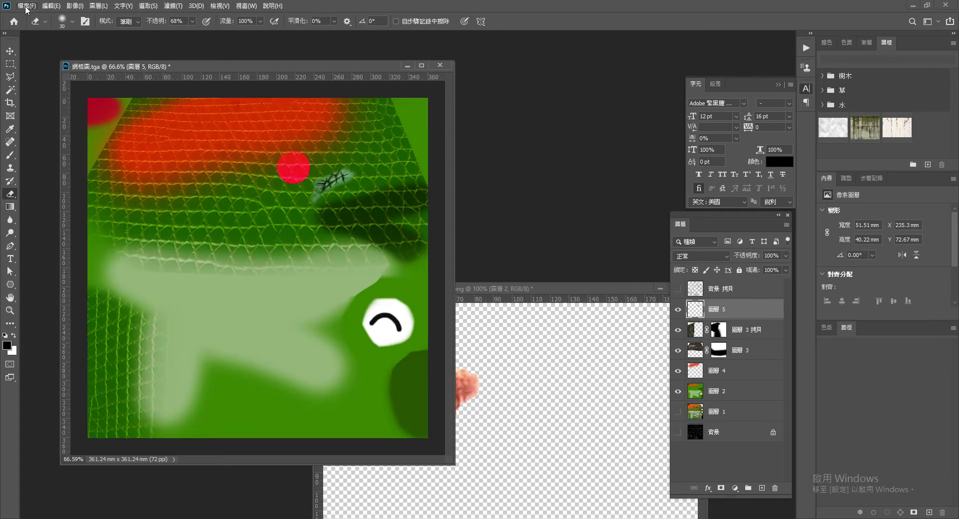
pyautogui.click(26, 6)
pyautogui.click(54, 128)
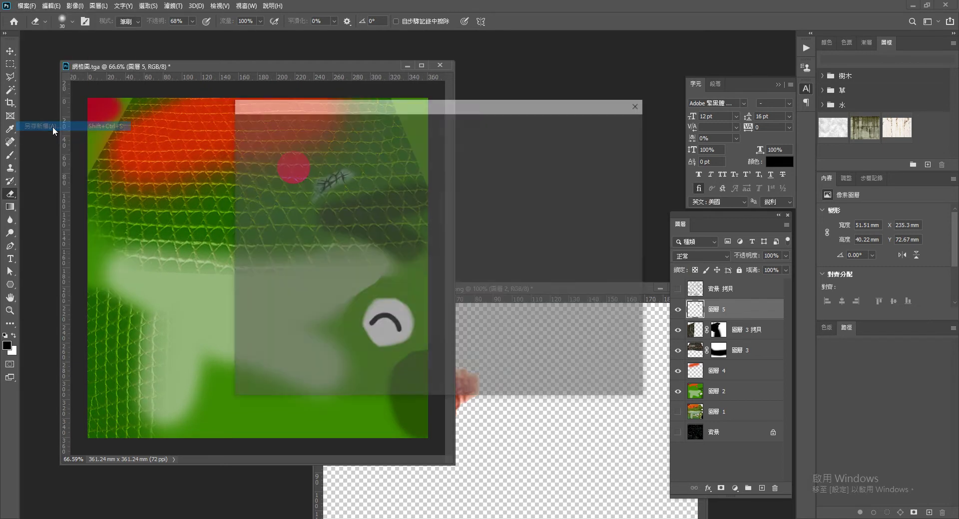
pyautogui.click(489, 341)
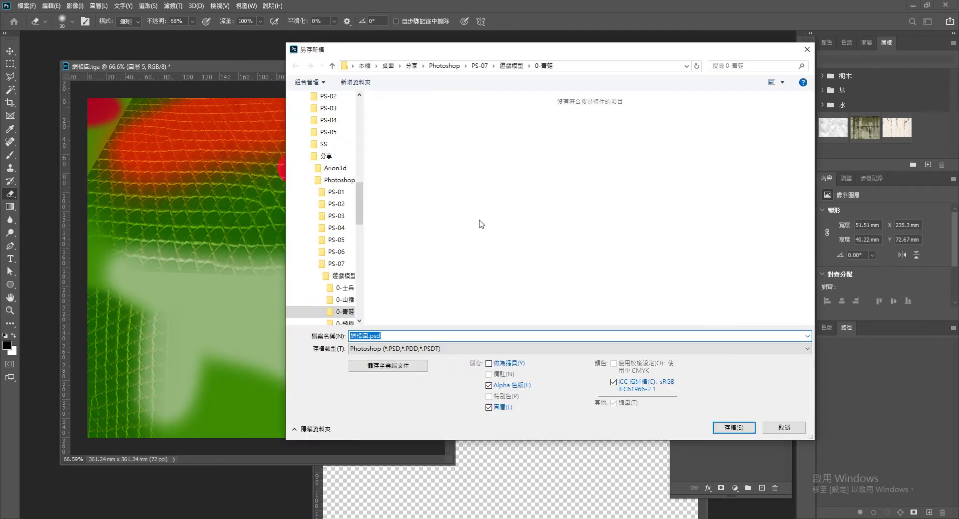
pyautogui.click(438, 351)
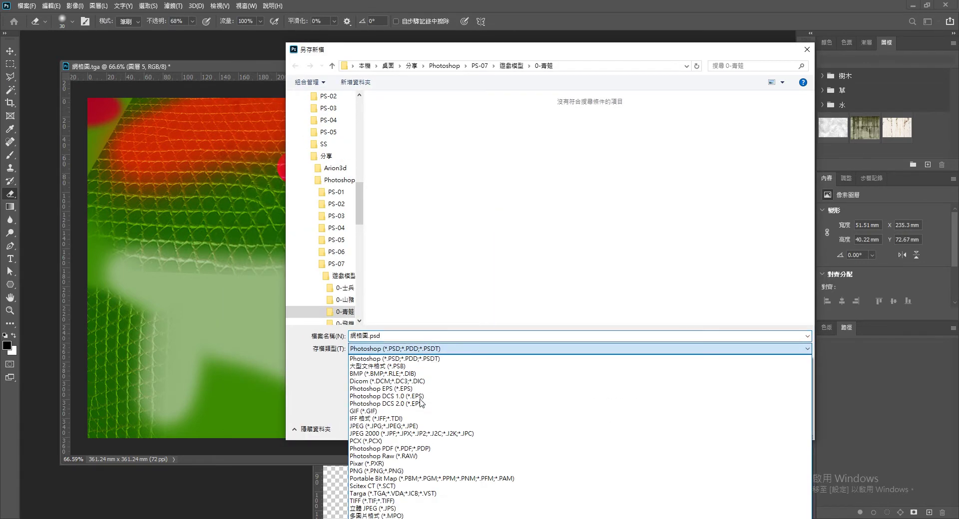
pyautogui.click(396, 427)
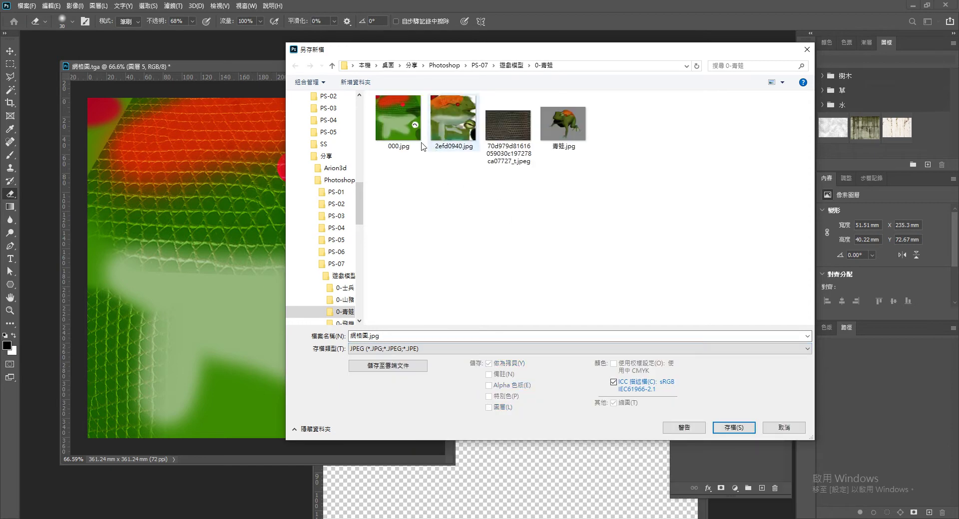
pyautogui.click(399, 119)
pyautogui.press('Return')
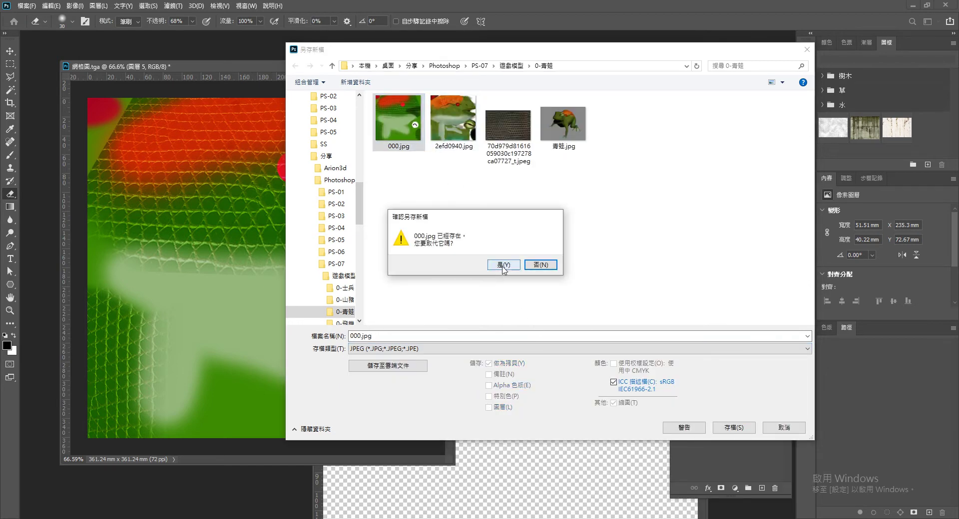
pyautogui.click(502, 265)
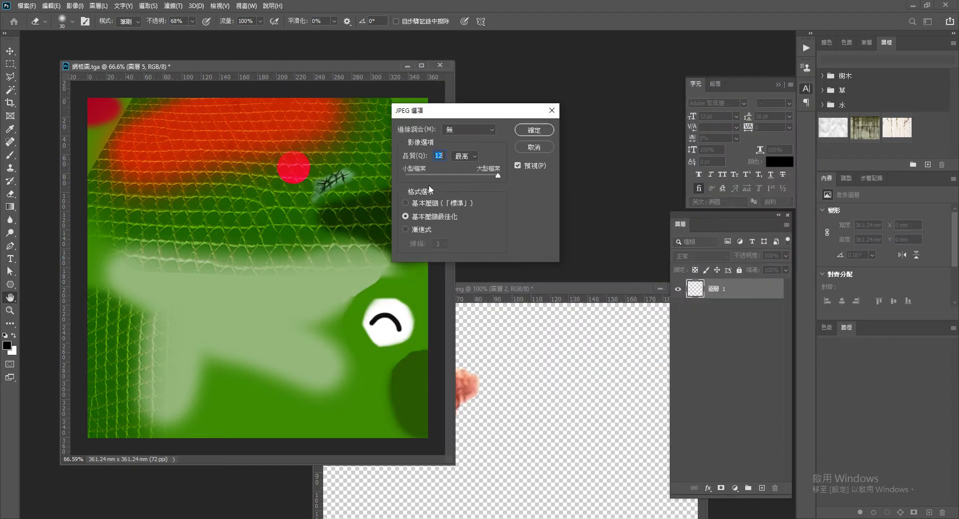
pyautogui.click(538, 130)
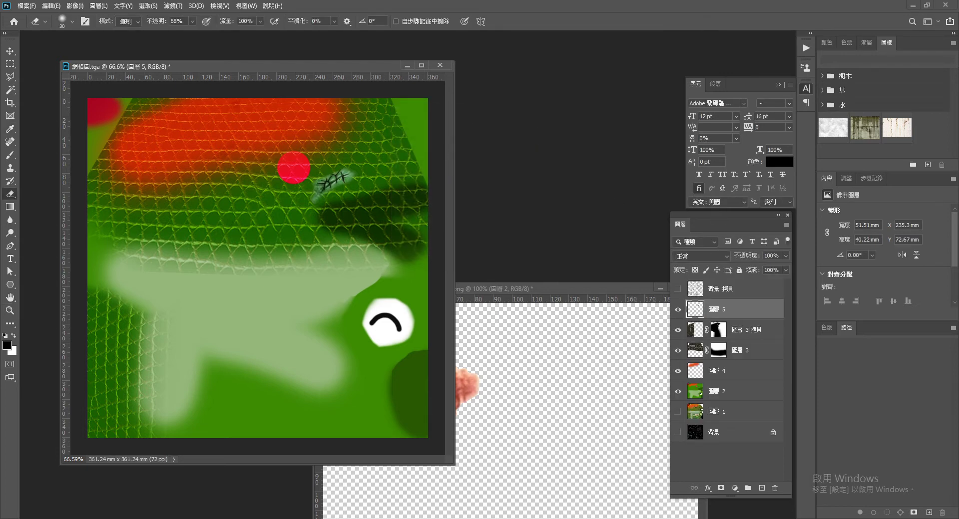
pyautogui.hotkey('alt', 'Tab')
# - Zoom and orbit around the frog's head to check the stitched scar beside the cheek spot
pyautogui.scroll(5, 519, 226)
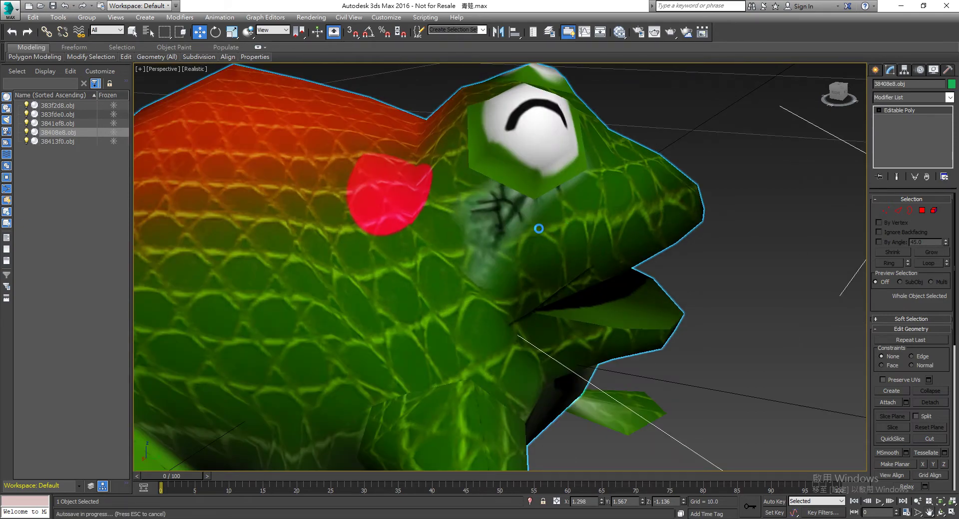
pyautogui.moveTo(520, 193)
pyautogui.mouseDown()
pyautogui.moveTo(436, 194)
pyautogui.moveTo(543, 210)
pyautogui.mouseUp()
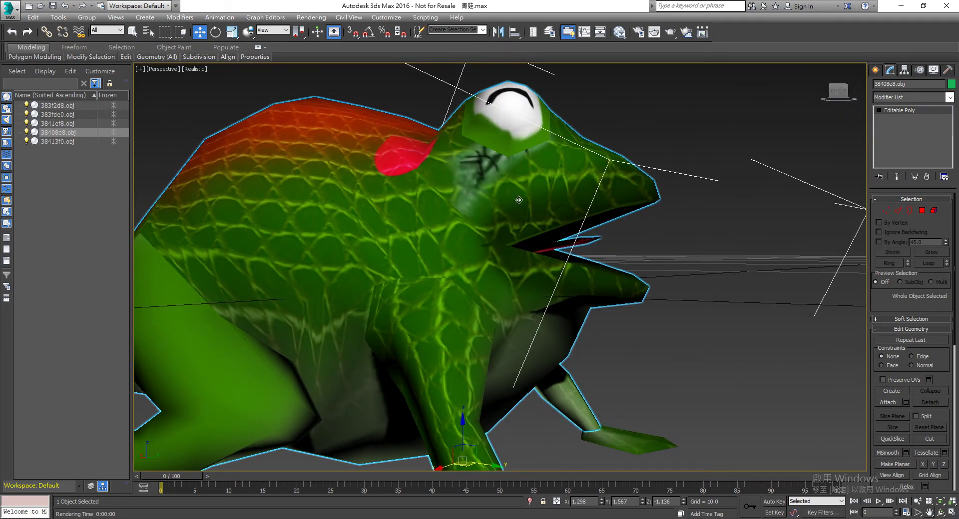
pyautogui.scroll(2, 519, 199)
pyautogui.scroll(2, 521, 198)
pyautogui.scroll(1, 530, 195)
pyautogui.scroll(1, 542, 185)
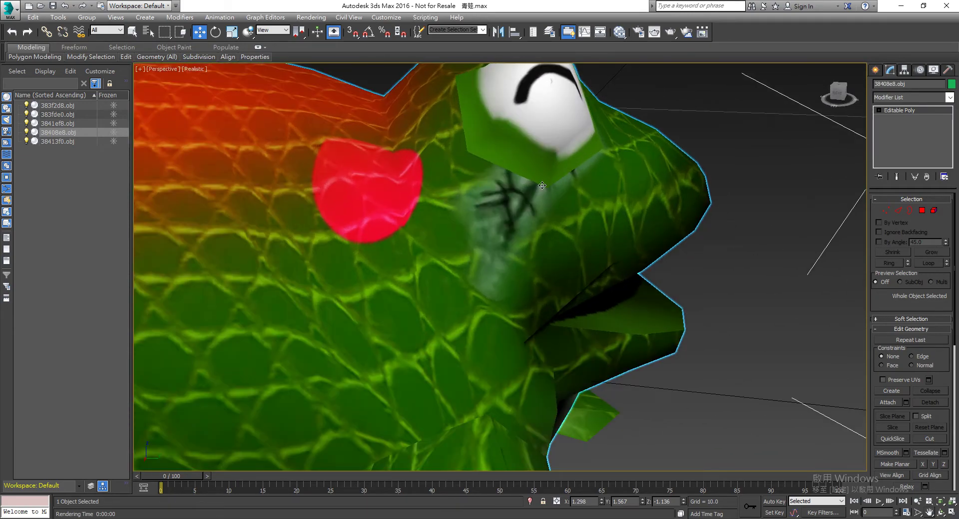
pyautogui.scroll(-3, 518, 207)
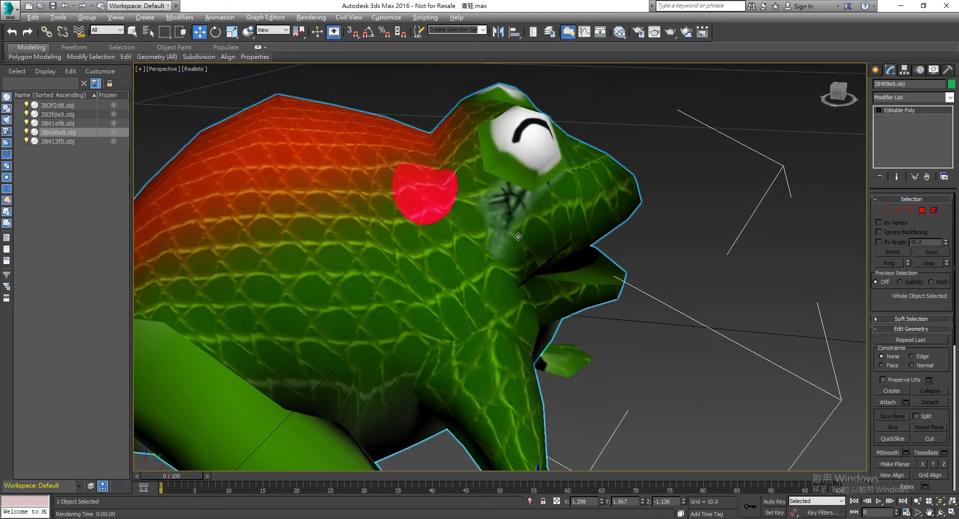
pyautogui.moveTo(518, 206); pyautogui.dragTo(498, 244)
pyautogui.scroll(2, 497, 243)
pyautogui.scroll(-2, 497, 244)
pyautogui.scroll(-3, 517, 225)
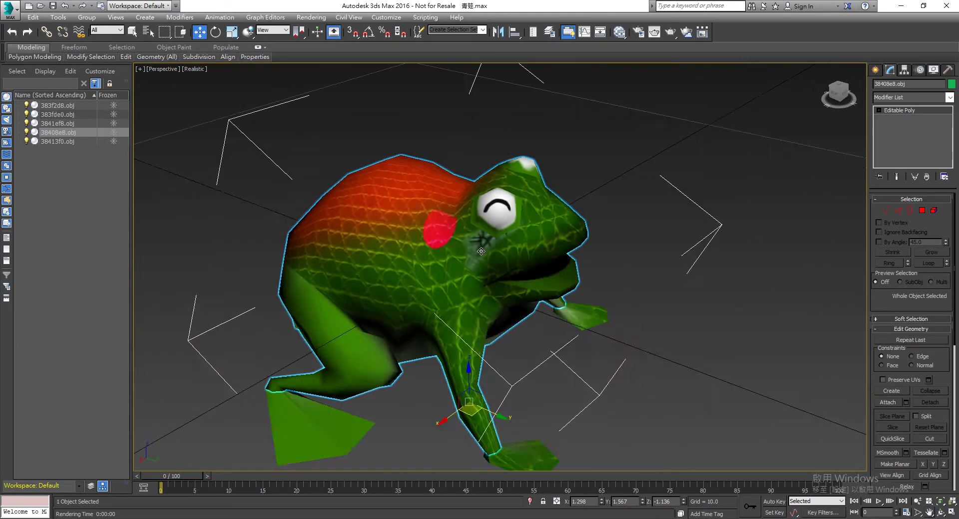
# - Save the scene as 青蛙-01.max and browse into the 0-士兵 folder
pyautogui.click(11, 19)
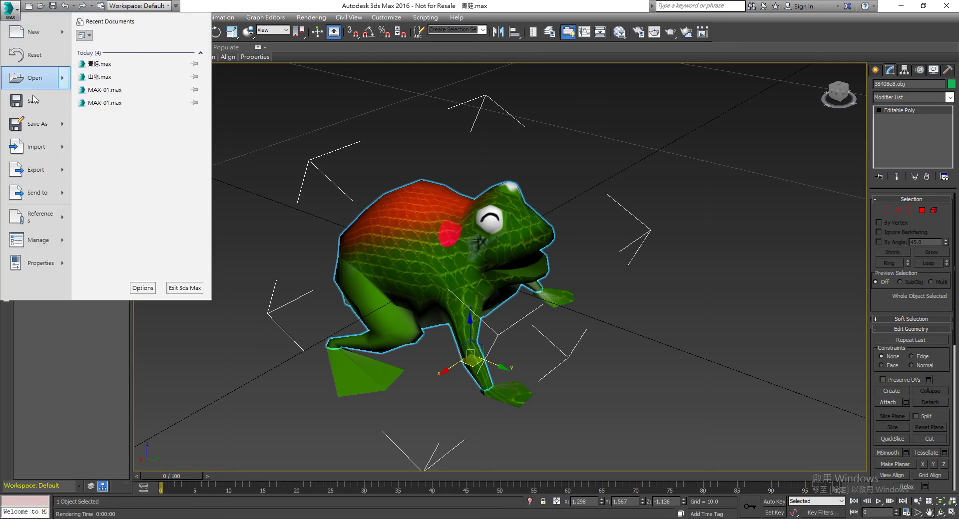
pyautogui.click(27, 122)
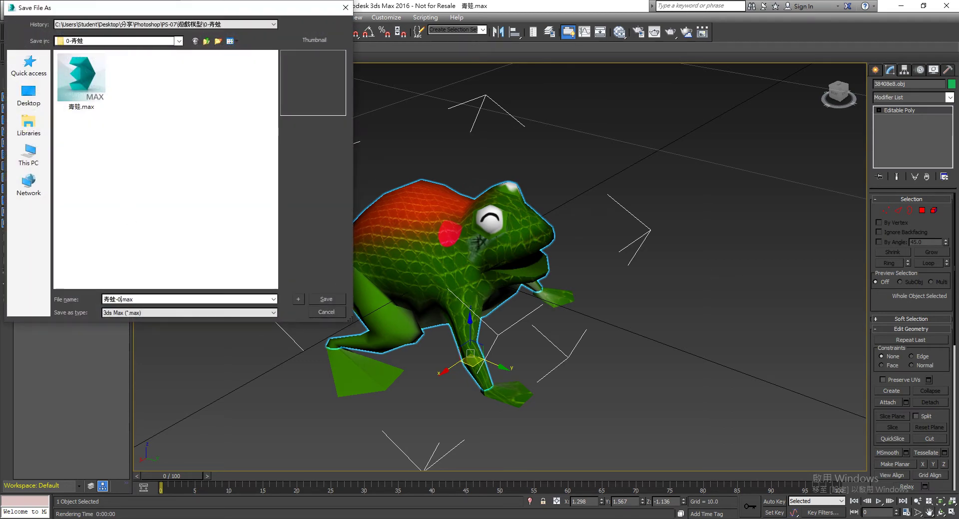
pyautogui.write('1')
pyautogui.press('Return')
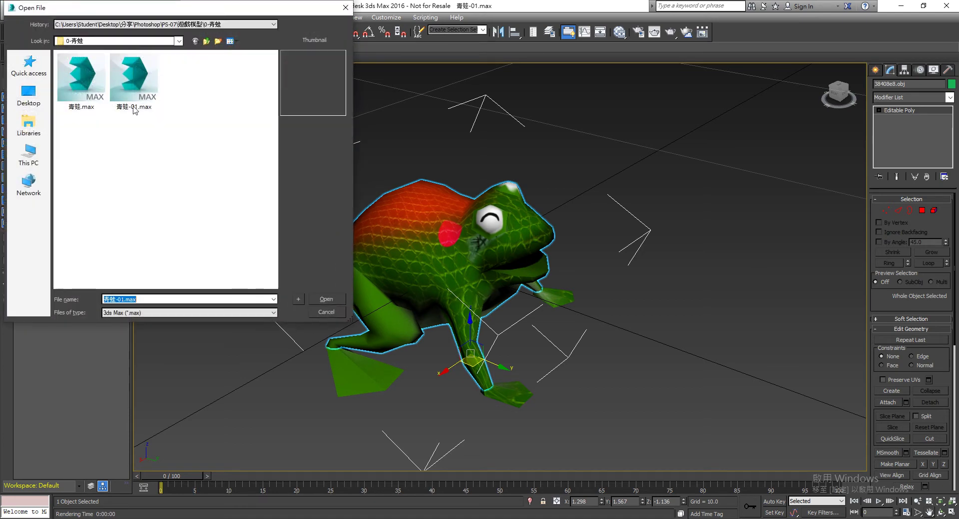
pyautogui.click(206, 41)
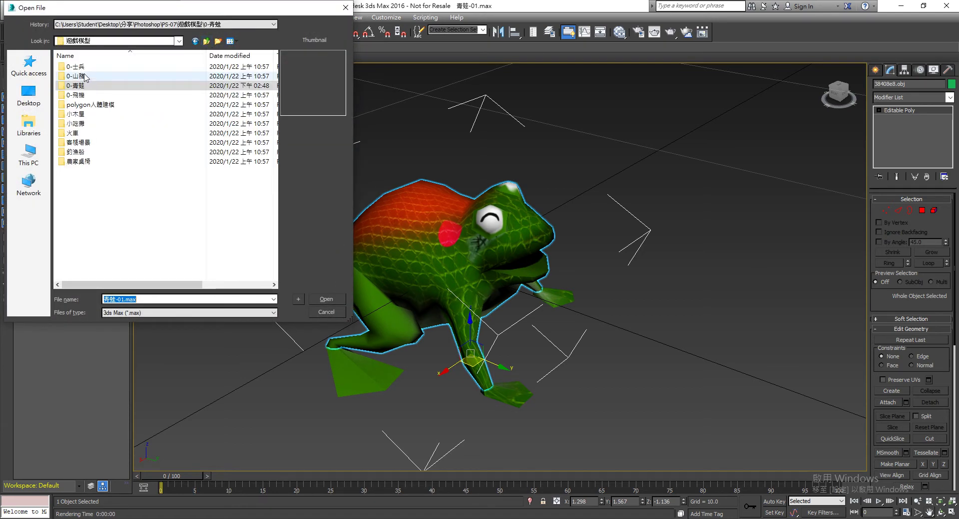
pyautogui.doubleClick(86, 76)
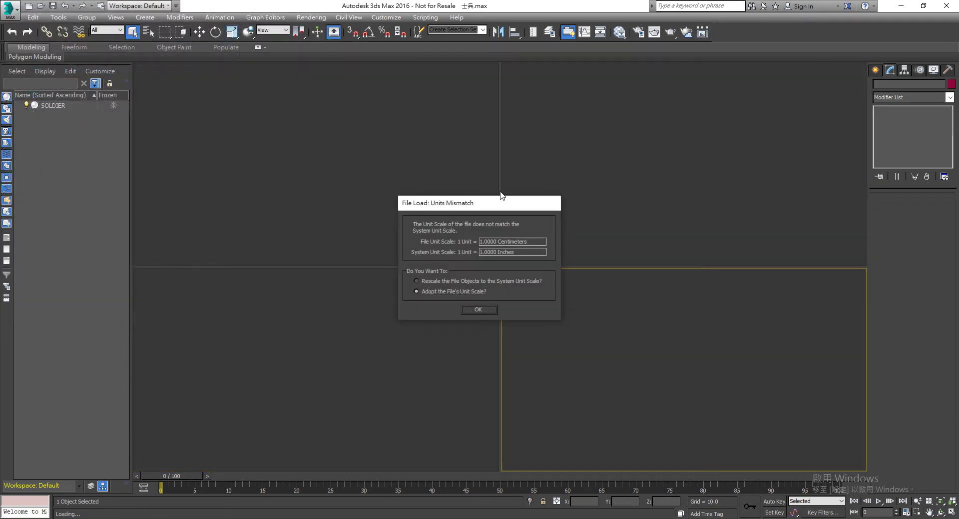
# - Load 士兵.max with its own unit scale and inspect the SOLDIER model, toggling edged faces
pyautogui.click(477, 309)
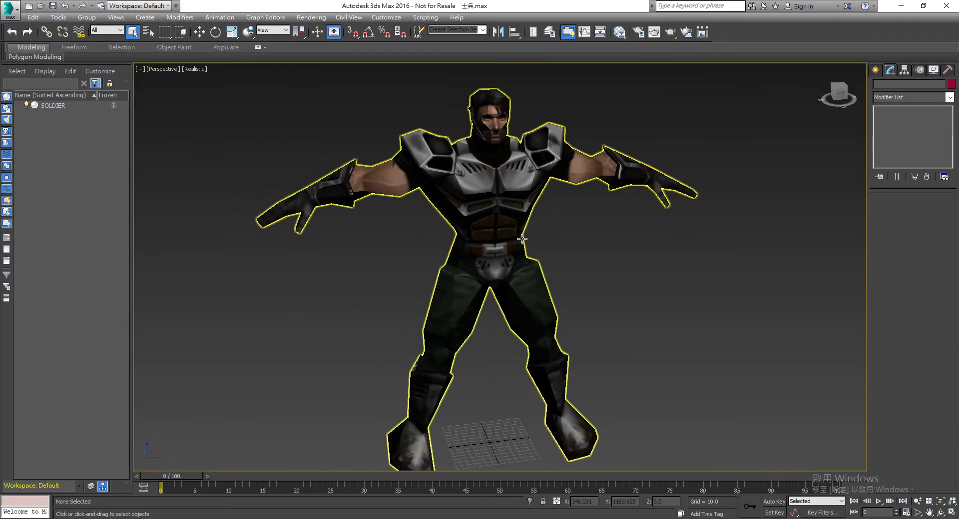
pyautogui.click(526, 217)
pyautogui.moveTo(525, 217); pyautogui.dragTo(579, 290)
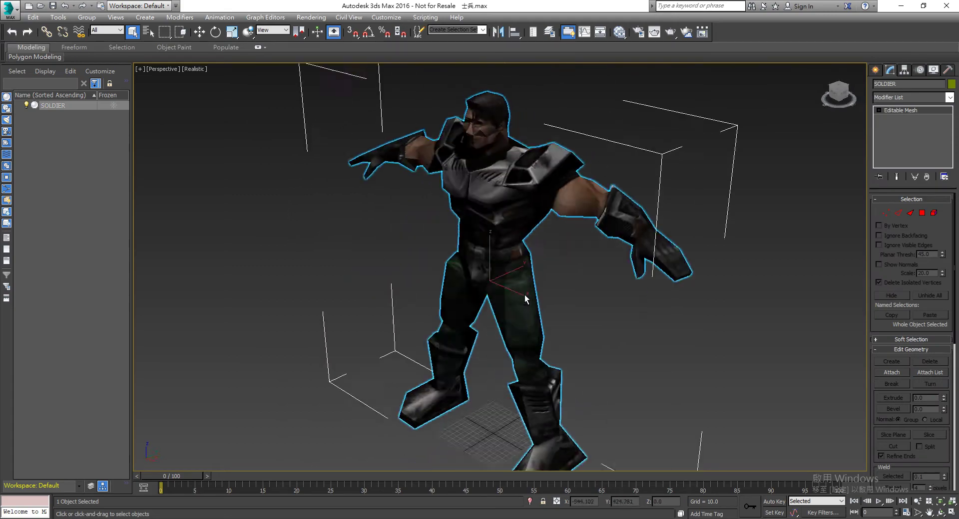
pyautogui.press('F4')
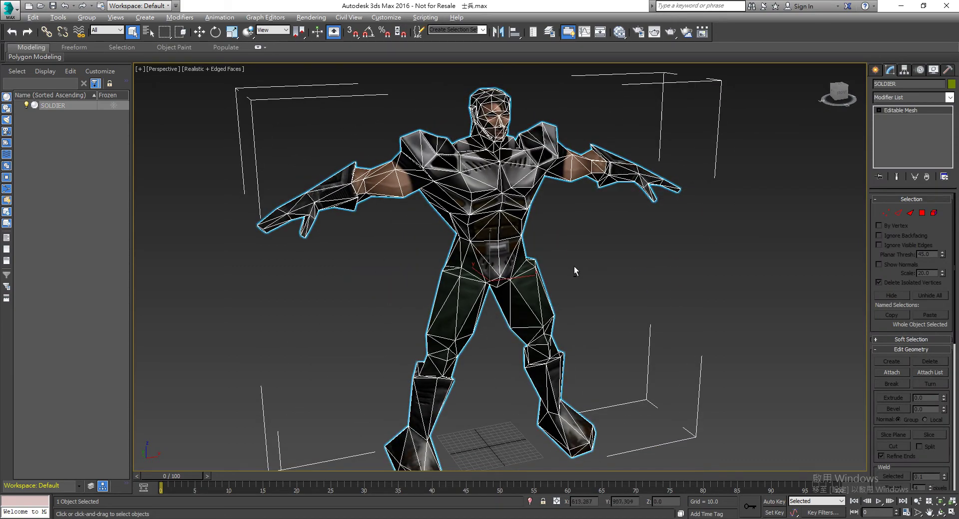
pyautogui.moveTo(574, 266)
pyautogui.mouseDown()
pyautogui.moveTo(471, 270)
pyautogui.moveTo(553, 260)
pyautogui.mouseUp()
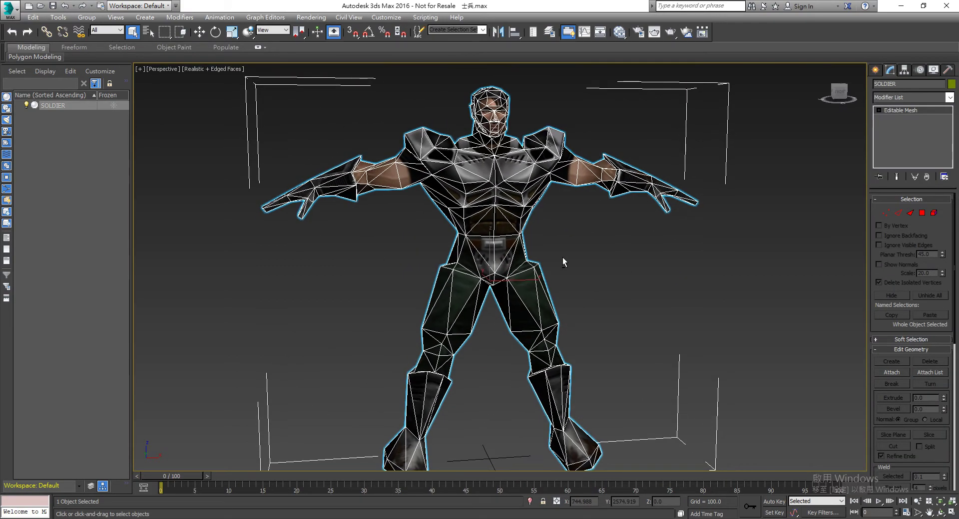
pyautogui.press('F4')
pyautogui.scroll(5, 490, 172)
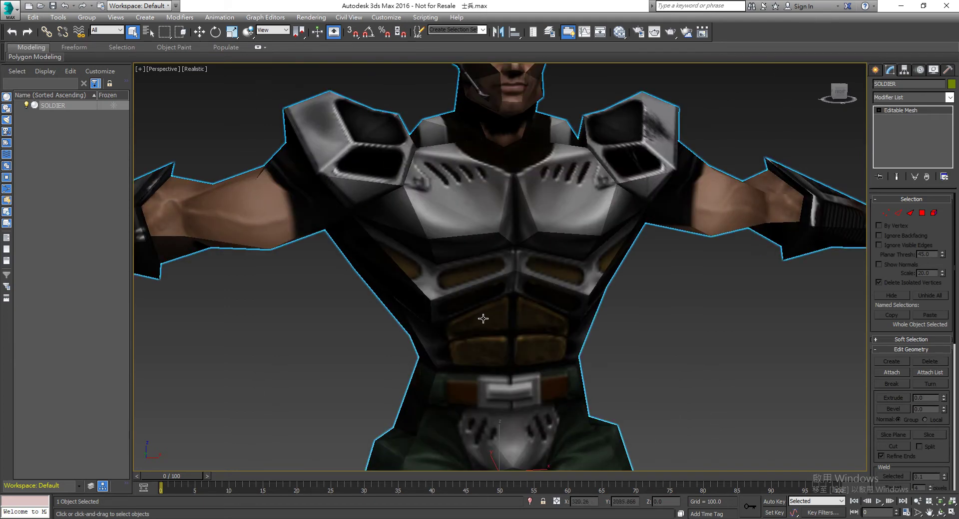
pyautogui.scroll(-5, 555, 283)
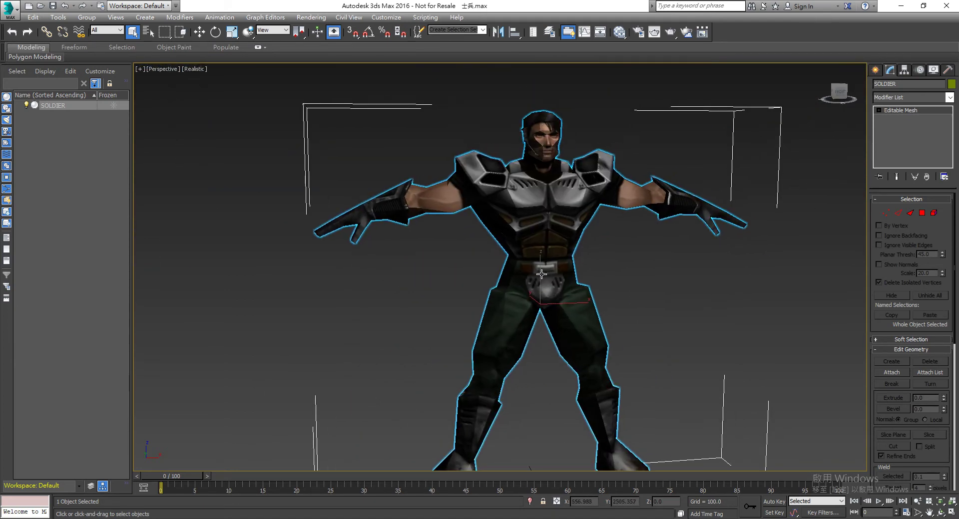
pyautogui.hotkey('alt', 'Tab')
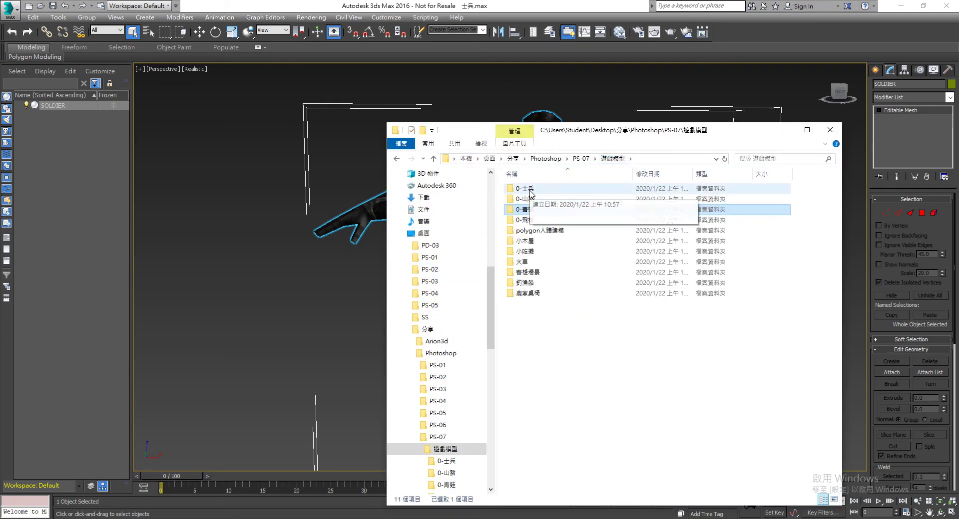
# - Open SoldierB.jpg from the 0-士兵 folder and enlarge its viewer on the left of the screen
pyautogui.doubleClick(606, 186)
pyautogui.doubleClick(605, 214)
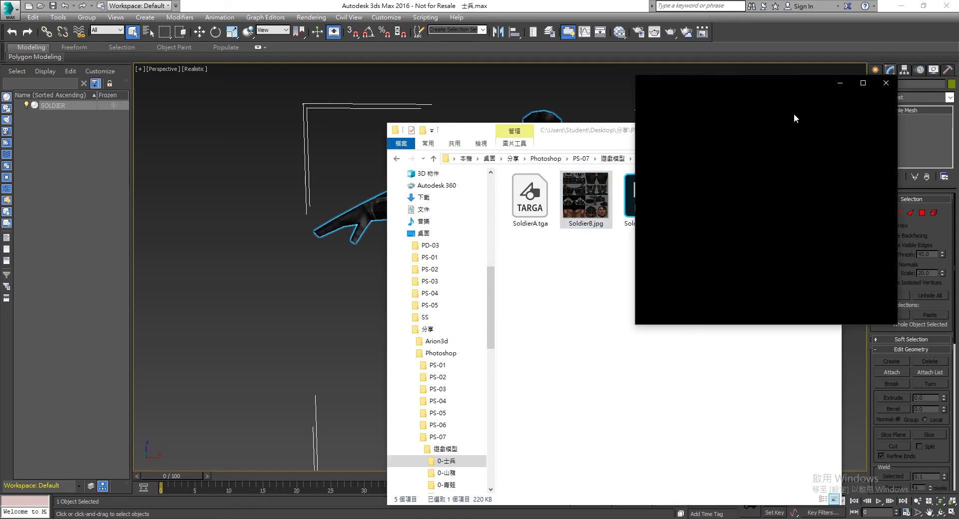
pyautogui.moveTo(777, 86); pyautogui.dragTo(220, 59)
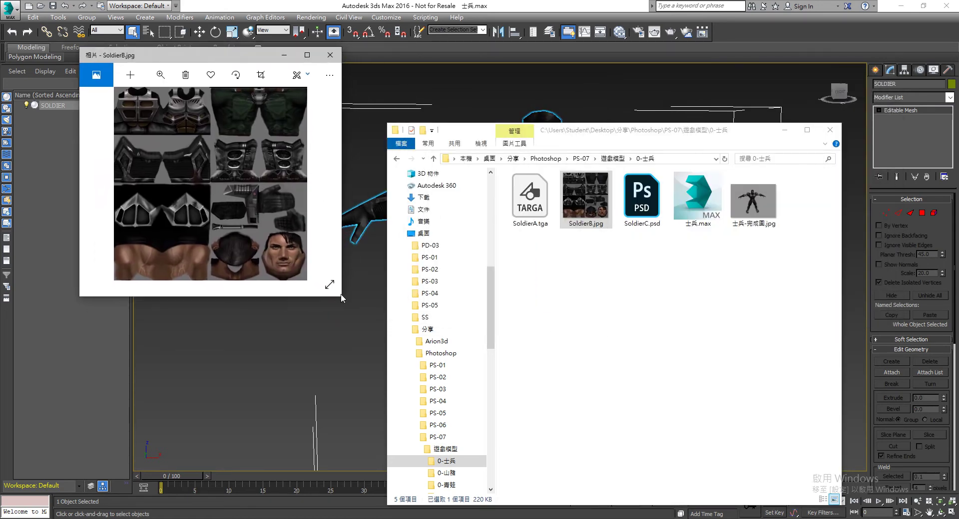
pyautogui.moveTo(344, 300); pyautogui.dragTo(493, 477)
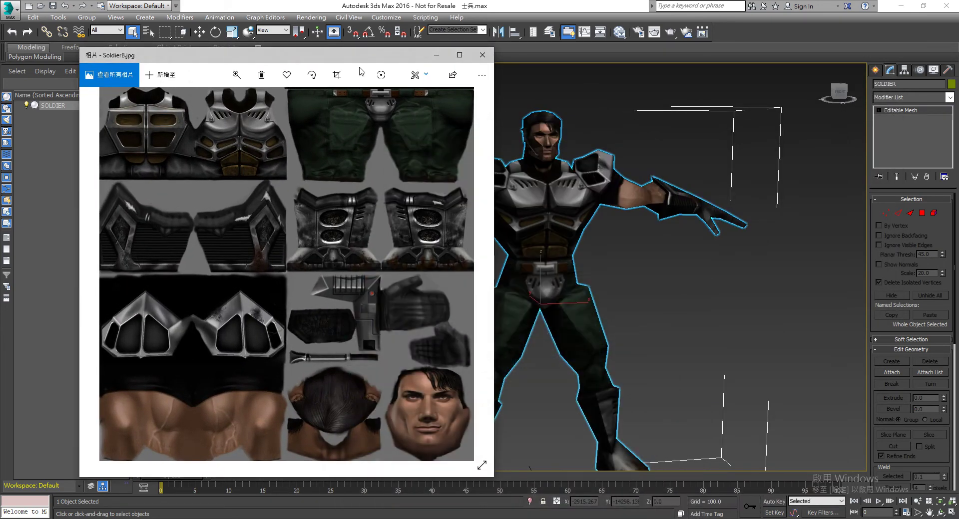
pyautogui.moveTo(361, 55); pyautogui.dragTo(281, 44)
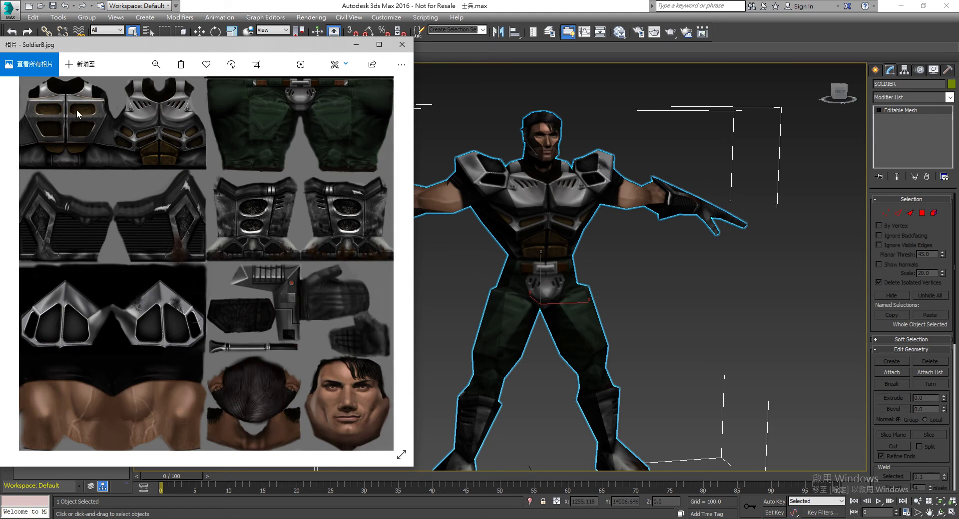
# - Compare the SoldierB.jpg texture with the soldier model, ending zoomed in on the chest armour
pyautogui.moveTo(554, 203); pyautogui.dragTo(706, 252)
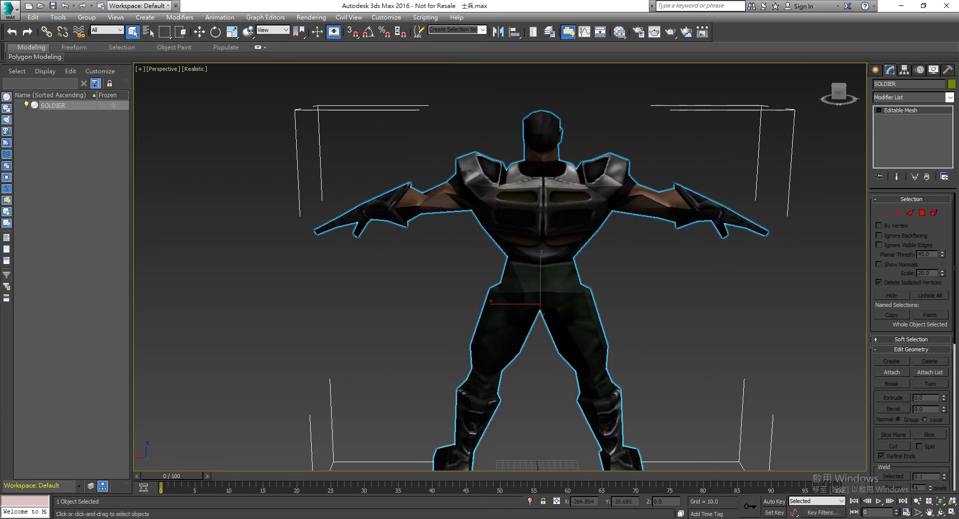
pyautogui.hotkey('alt', 'Tab')
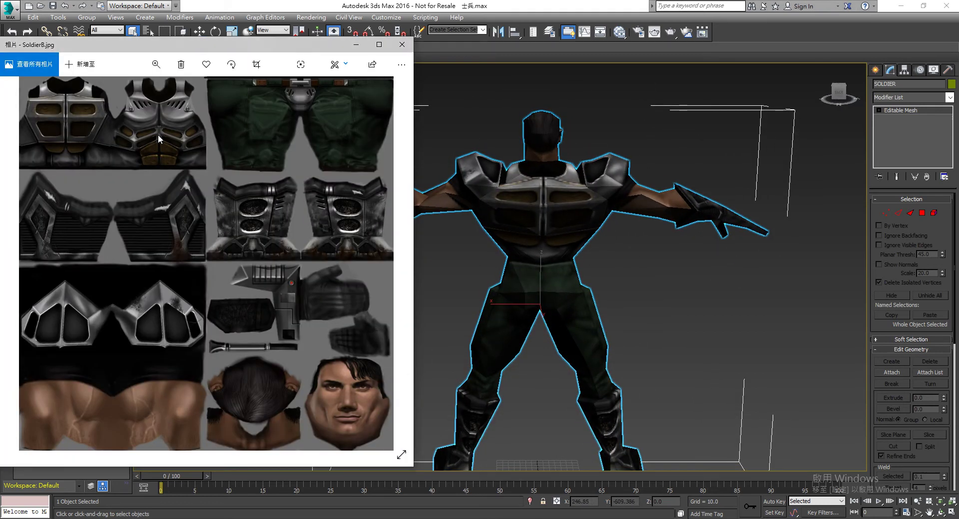
pyautogui.click(626, 329)
pyautogui.moveTo(627, 329)
pyautogui.mouseDown()
pyautogui.moveTo(485, 327)
pyautogui.moveTo(494, 341)
pyautogui.mouseUp()
pyautogui.hotkey('alt', 'Tab')
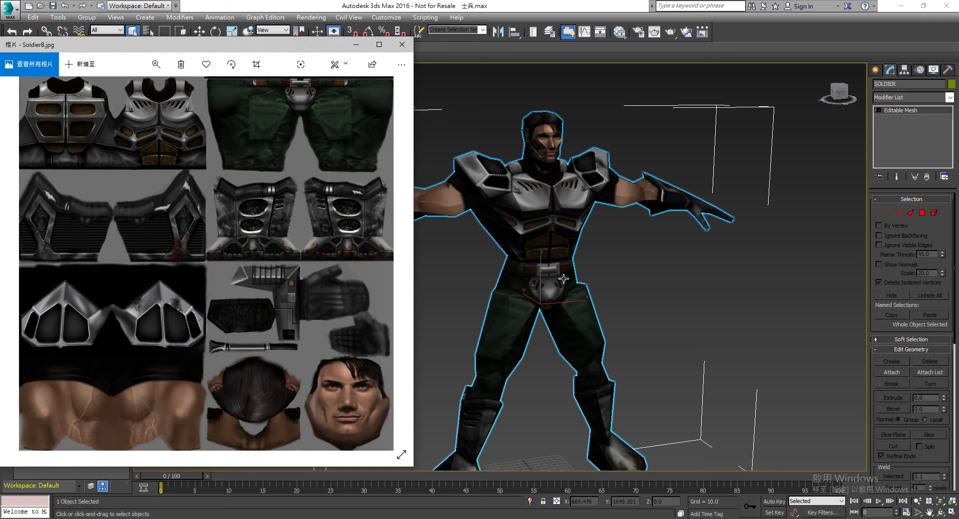
pyautogui.click(356, 44)
pyautogui.moveTo(500, 225)
pyautogui.mouseDown()
pyautogui.moveTo(523, 236)
pyautogui.moveTo(523, 167)
pyautogui.mouseUp()
pyautogui.scroll(10, 531, 210)
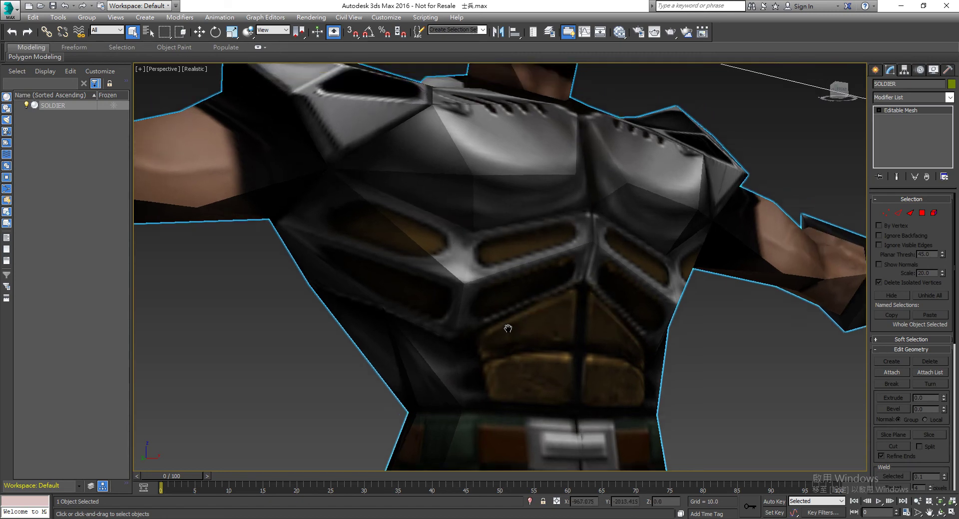
# - Frame the whole soldier and display viewport statistics showing 595 polygons and 848 vertices
pyautogui.scroll(-5, 505, 330)
pyautogui.scroll(-5, 496, 332)
pyautogui.scroll(1, 473, 358)
pyautogui.scroll(1, 473, 358)
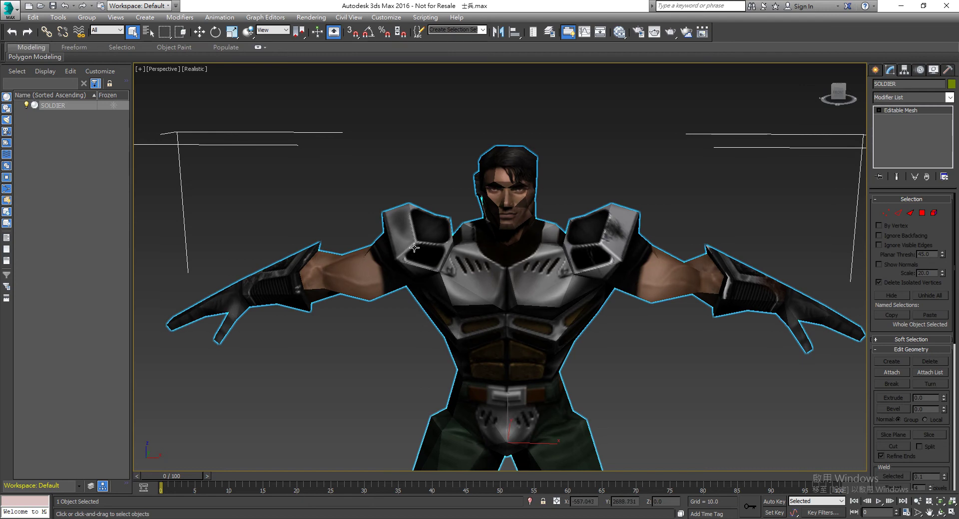
pyautogui.moveTo(393, 329); pyautogui.dragTo(465, 315)
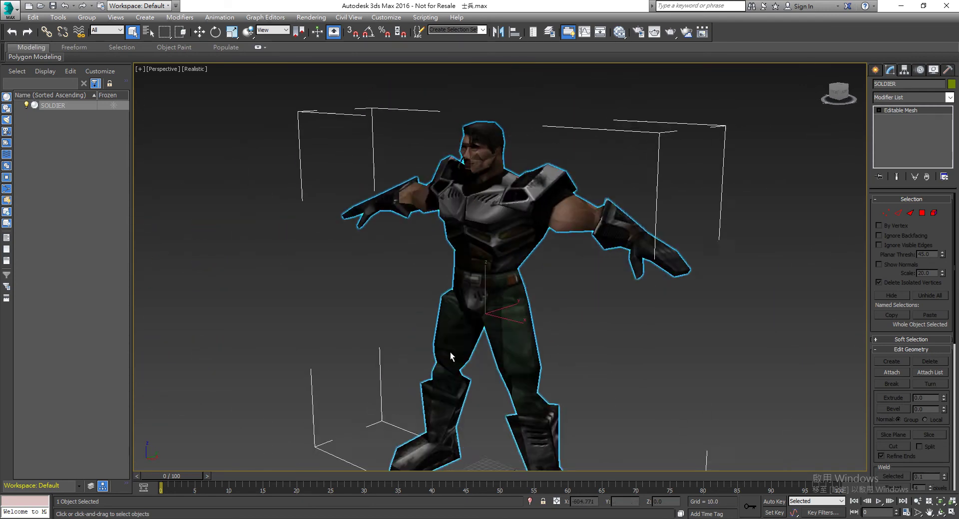
pyautogui.scroll(-4, 470, 262)
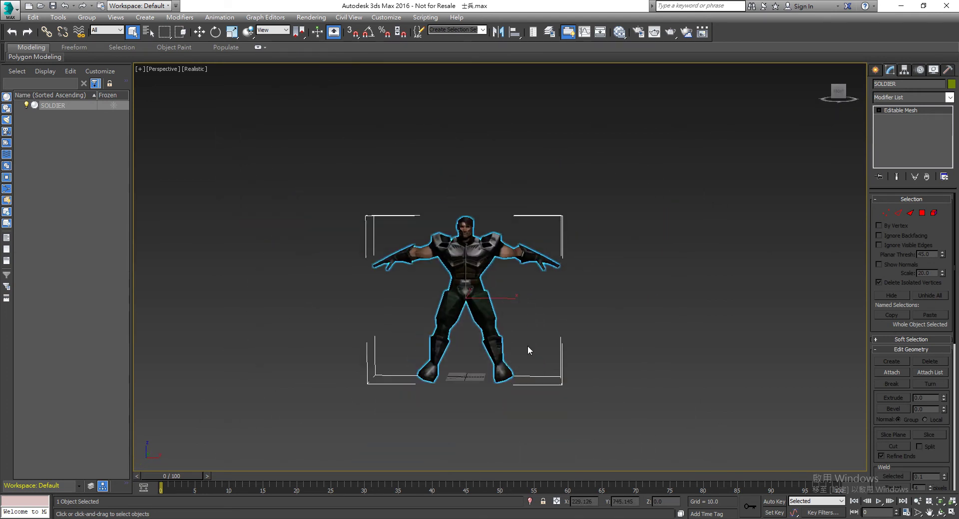
pyautogui.press('F4')
pyautogui.press('F4')
pyautogui.press('7')
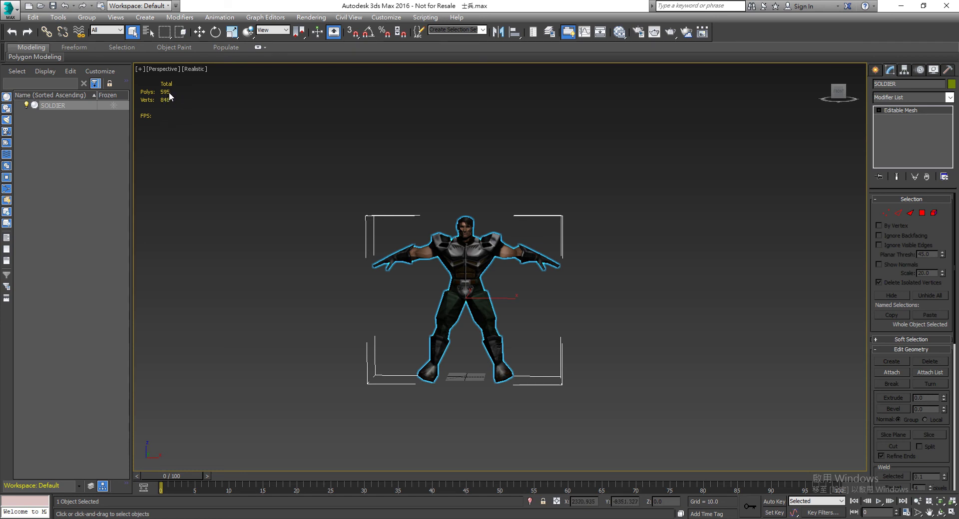
# - Deselect the soldier, then pan and orbit to look down on the textured model
pyautogui.moveTo(533, 294); pyautogui.dragTo(517, 285)
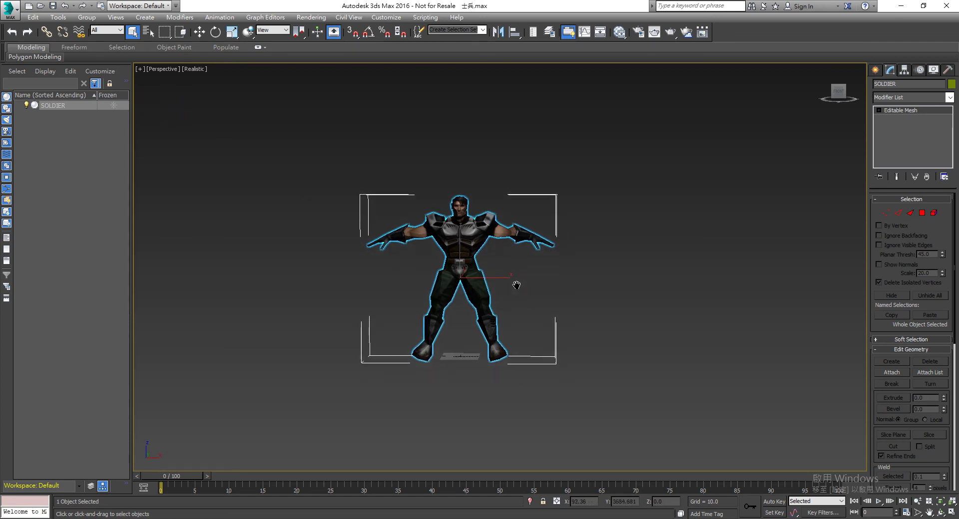
pyautogui.click(518, 306)
pyautogui.moveTo(569, 298)
pyautogui.mouseDown()
pyautogui.moveTo(519, 314)
pyautogui.moveTo(449, 316)
pyautogui.moveTo(534, 313)
pyautogui.moveTo(544, 283)
pyautogui.moveTo(539, 295)
pyautogui.moveTo(594, 314)
pyautogui.moveTo(564, 332)
pyautogui.mouseUp()
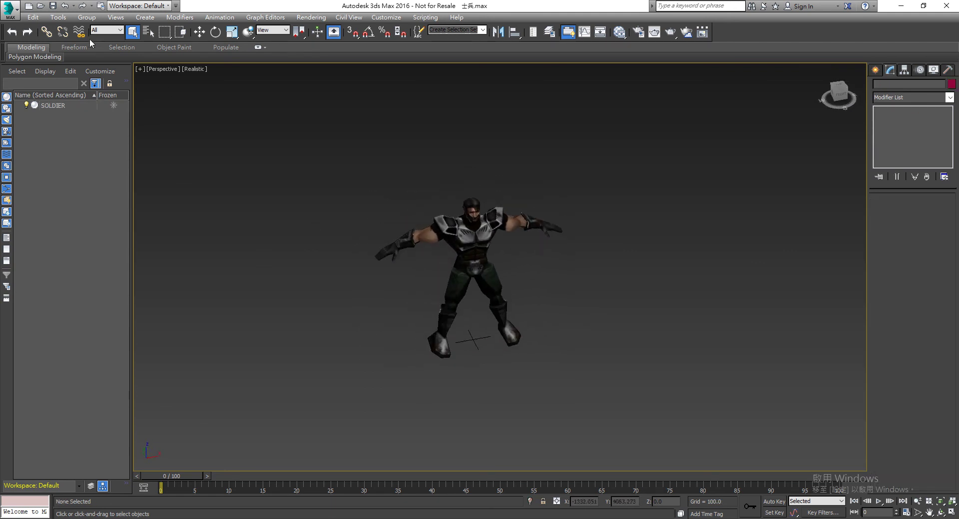
pyautogui.moveTo(499, 306)
pyautogui.mouseDown()
pyautogui.moveTo(548, 381)
pyautogui.moveTo(484, 374)
pyautogui.moveTo(531, 282)
pyautogui.moveTo(501, 373)
pyautogui.moveTo(542, 348)
pyautogui.mouseUp()
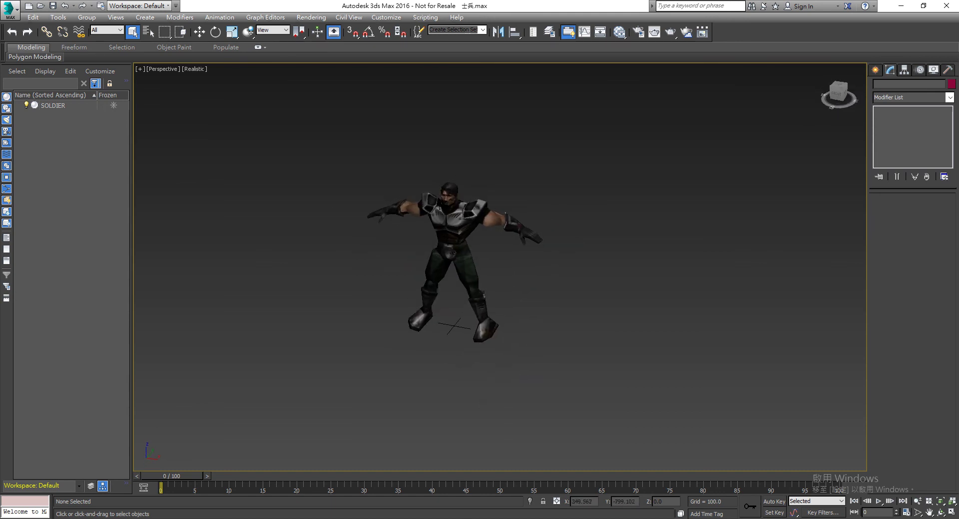